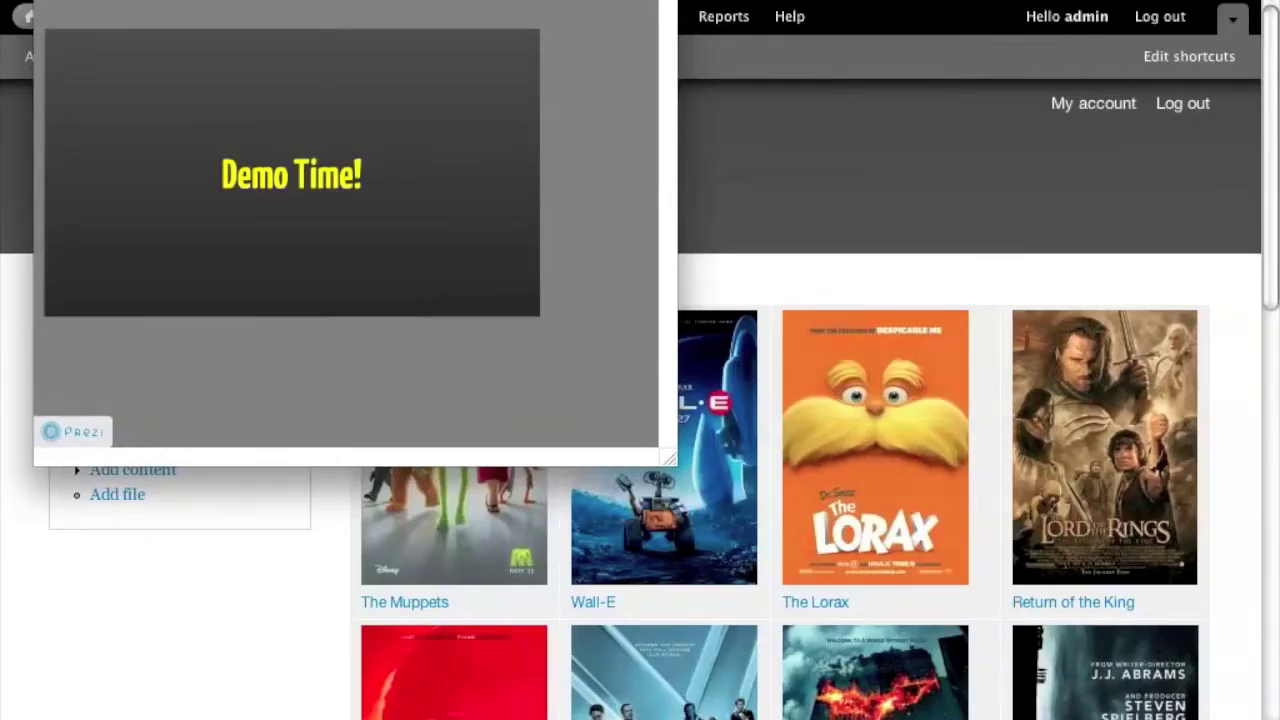
Close the presentation window and look through the movie posters listed on the mediafront home page.
{"action": "key", "text": "super+q"}
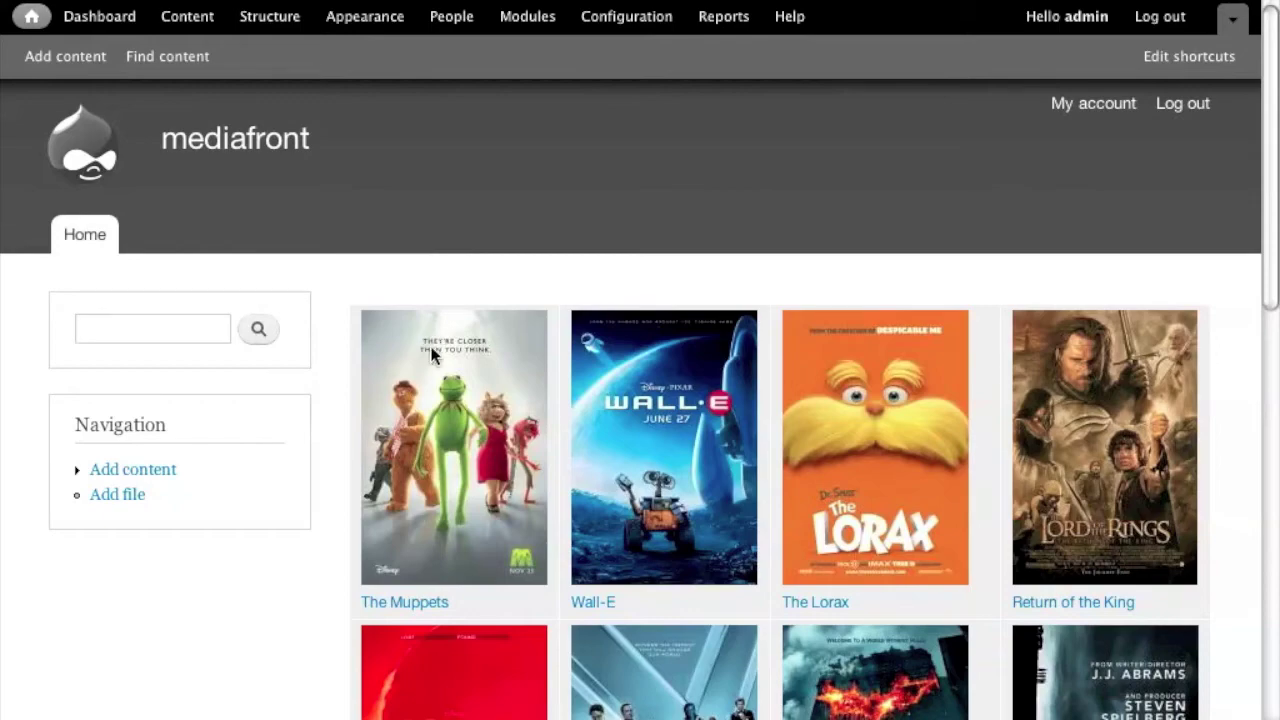
{"action": "scroll", "coordinate": [388, 232], "scroll_direction": "down", "scroll_amount": 10}
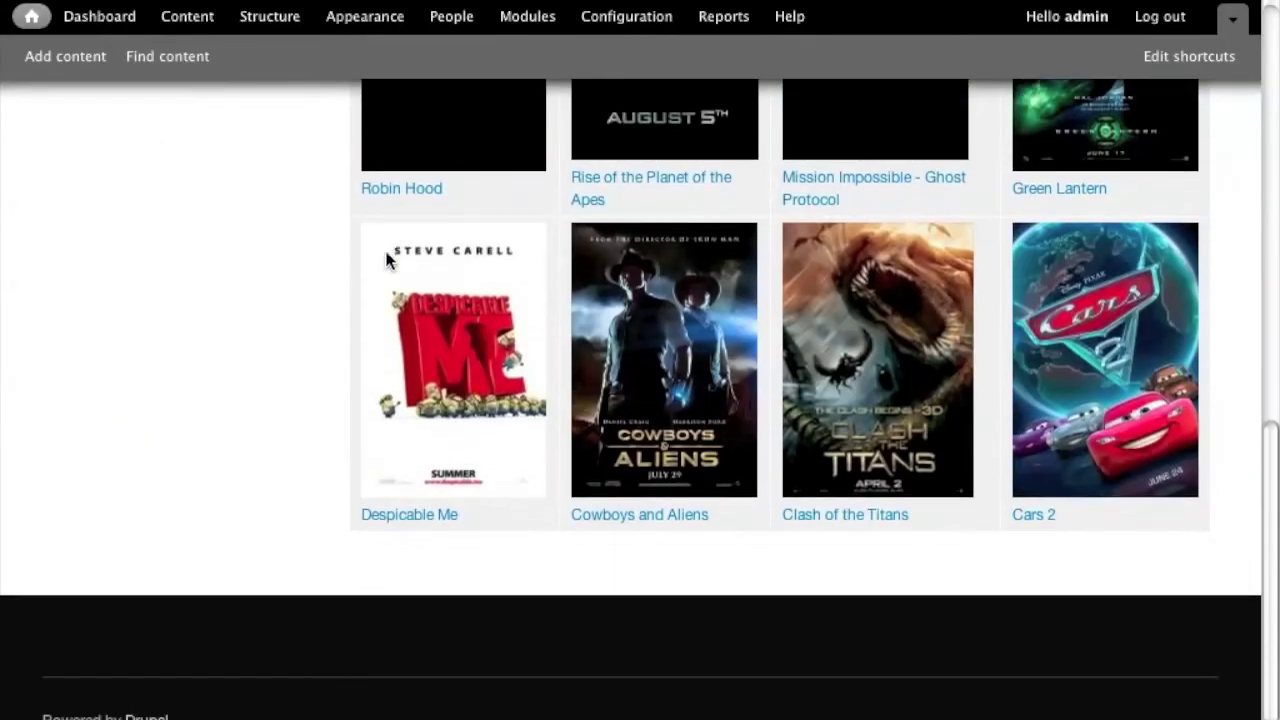
{"action": "scroll", "coordinate": [380, 260], "scroll_direction": "up", "scroll_amount": 10}
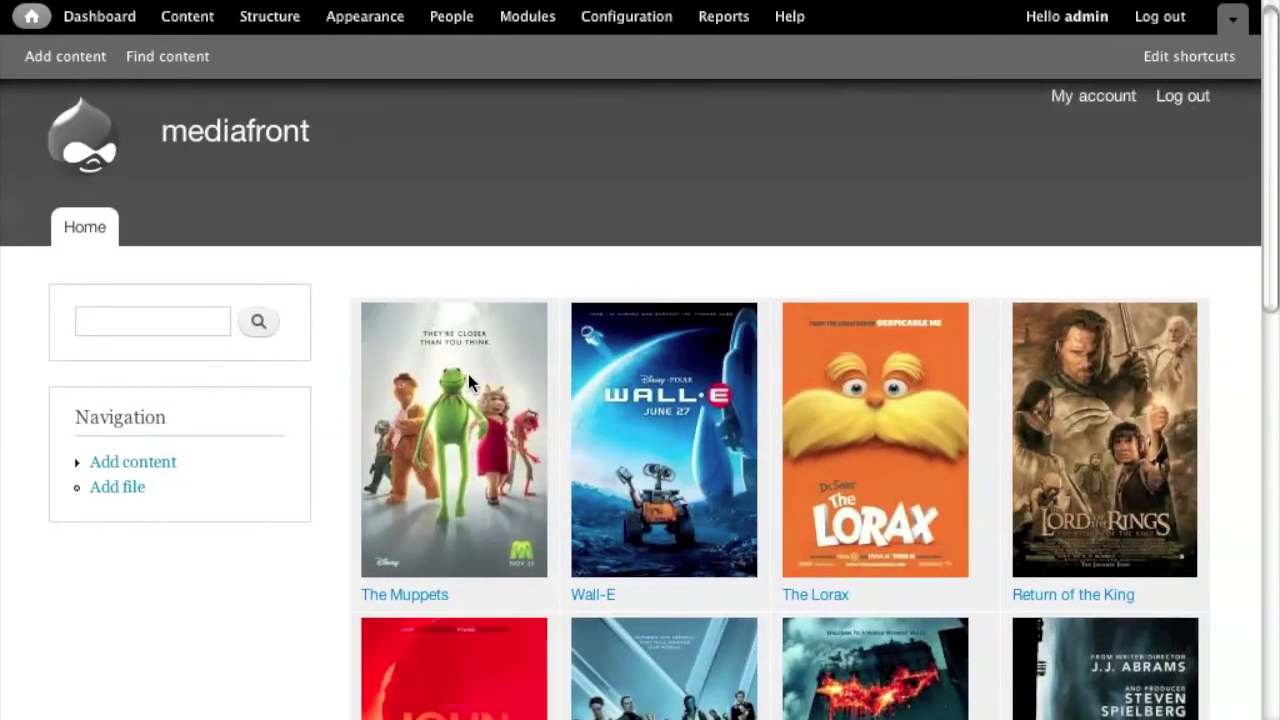
{"action": "scroll", "coordinate": [468, 374], "scroll_direction": "down", "scroll_amount": 2}
{"action": "scroll", "coordinate": [468, 372], "scroll_direction": "down", "scroll_amount": 1}
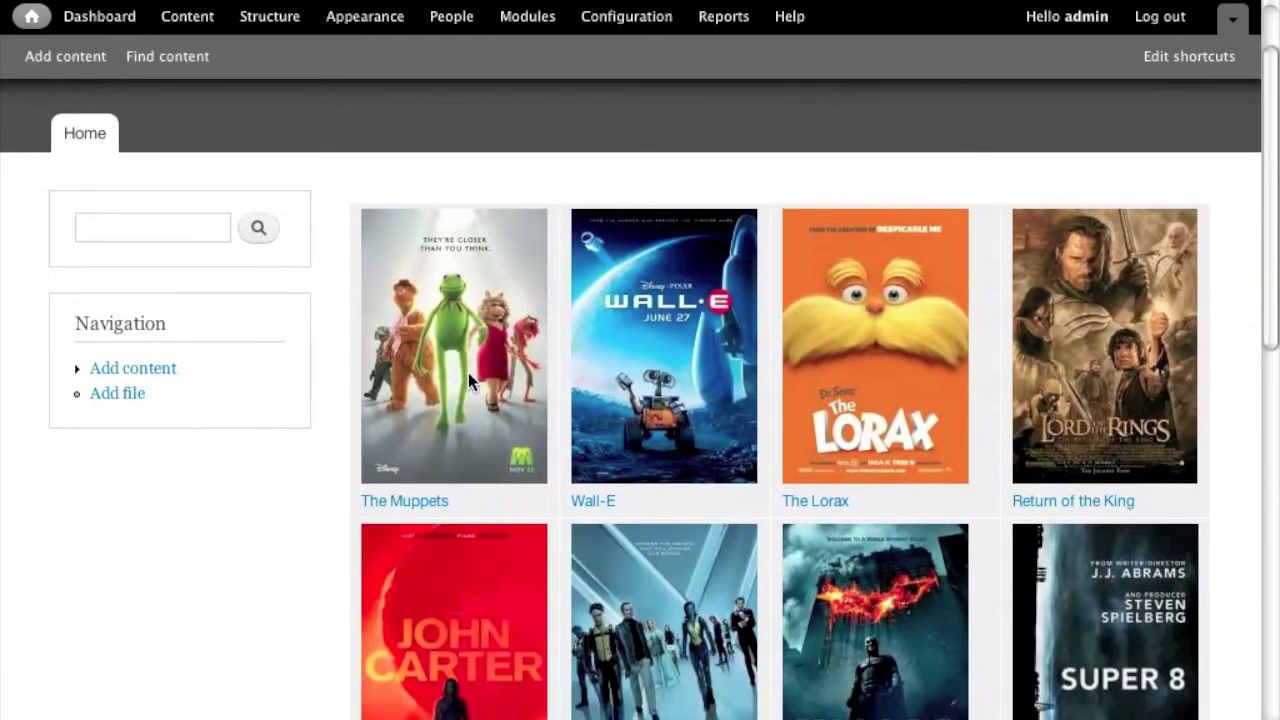
{"action": "scroll", "coordinate": [465, 315], "scroll_direction": "down", "scroll_amount": 3}
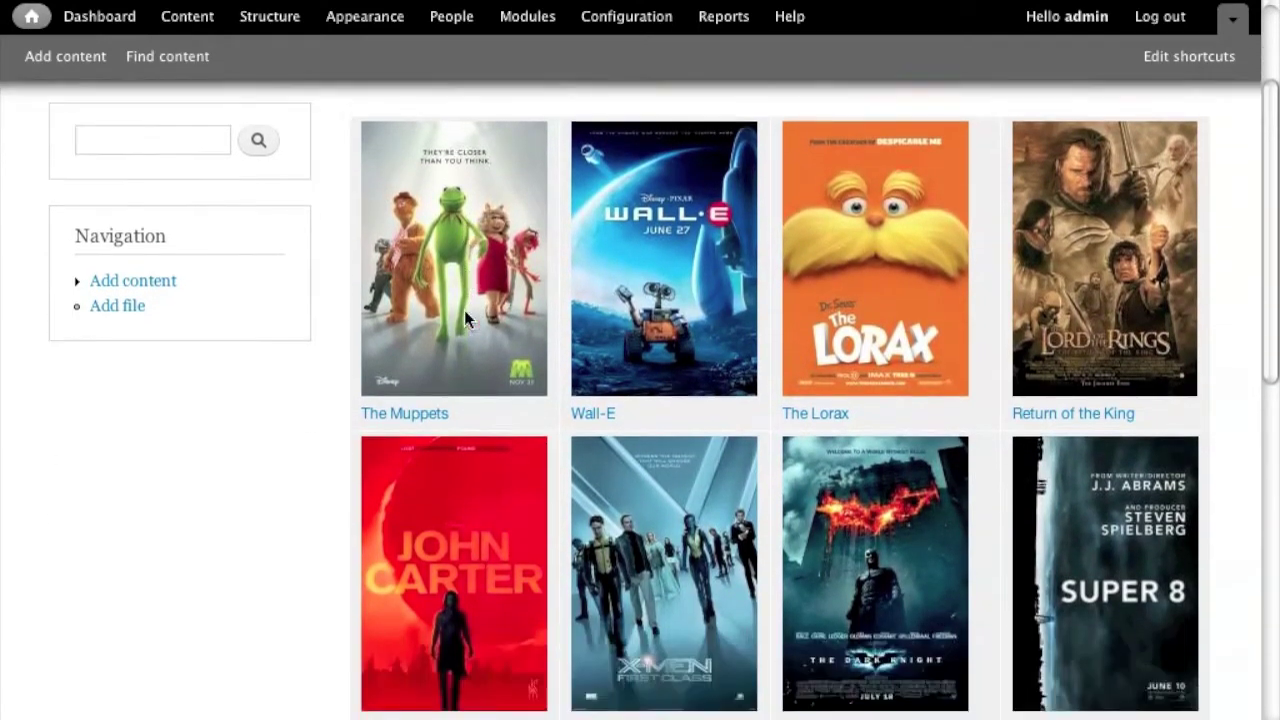
{"action": "scroll", "coordinate": [464, 310], "scroll_direction": "down", "scroll_amount": 15}
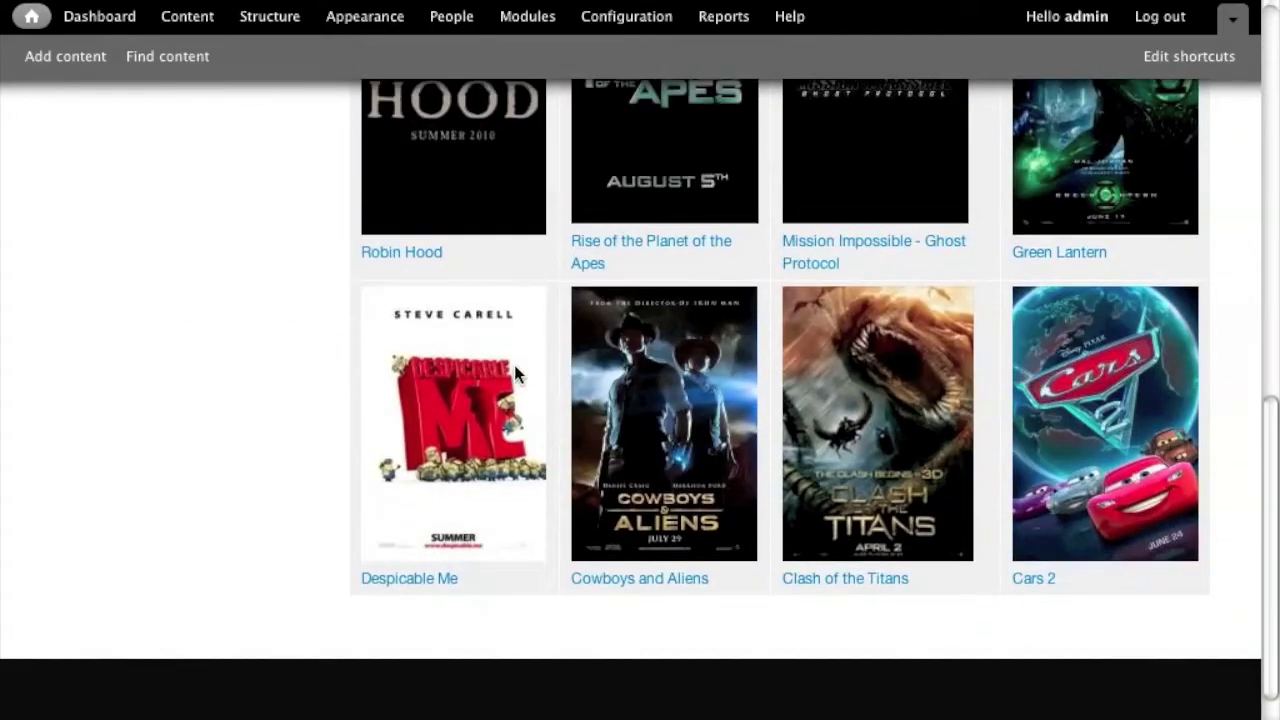
{"action": "scroll", "coordinate": [1138, 305], "scroll_direction": "up", "scroll_amount": 4}
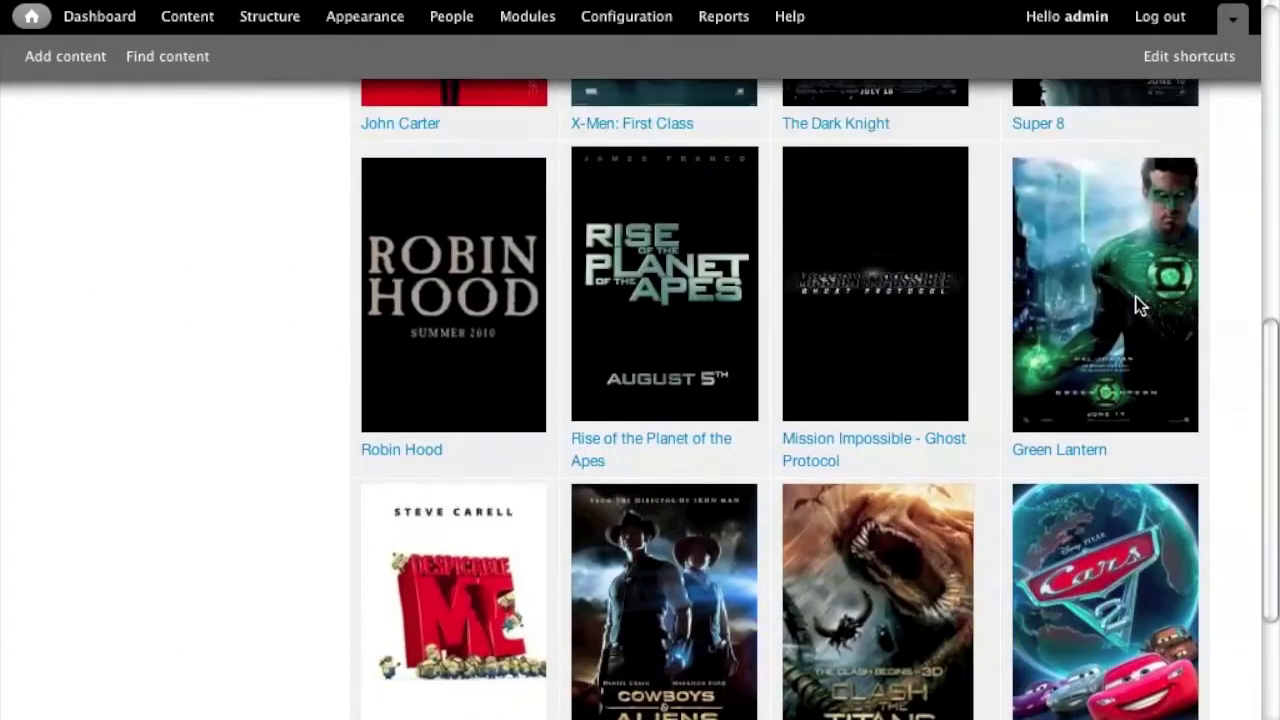
{"action": "scroll", "coordinate": [389, 220], "scroll_direction": "up", "scroll_amount": 9}
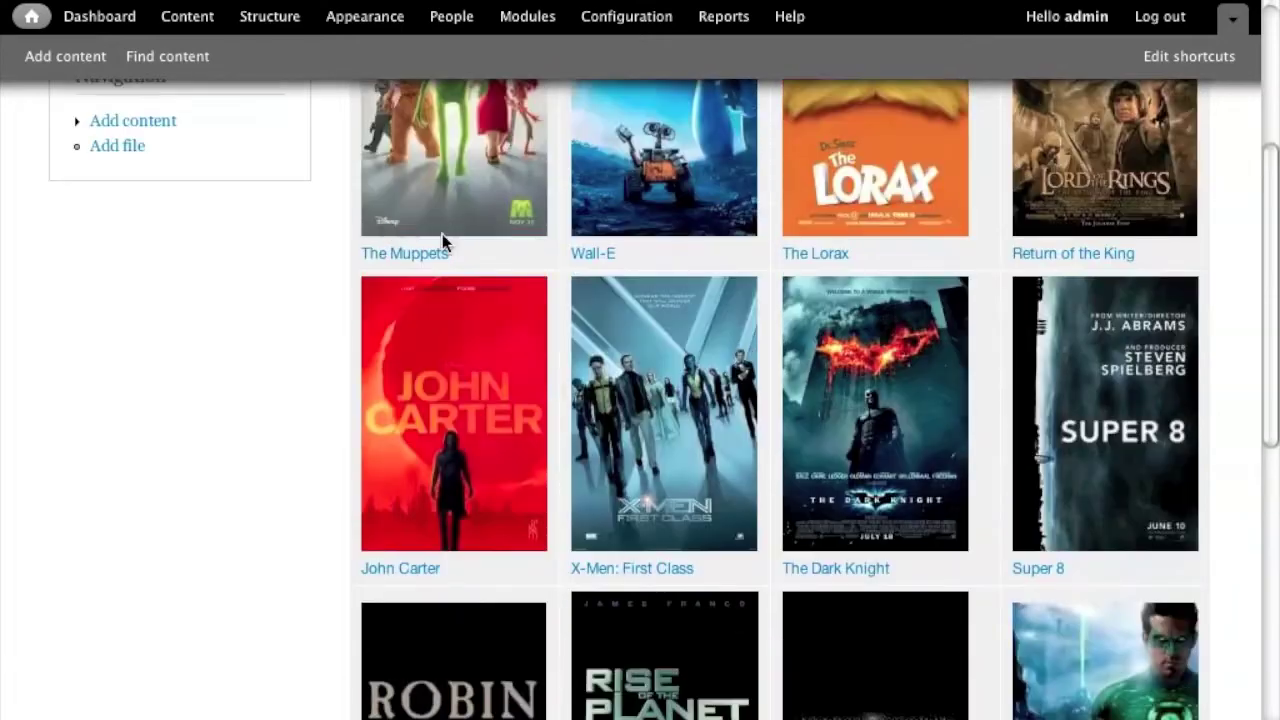
{"action": "scroll", "coordinate": [408, 250], "scroll_direction": "up", "scroll_amount": 6}
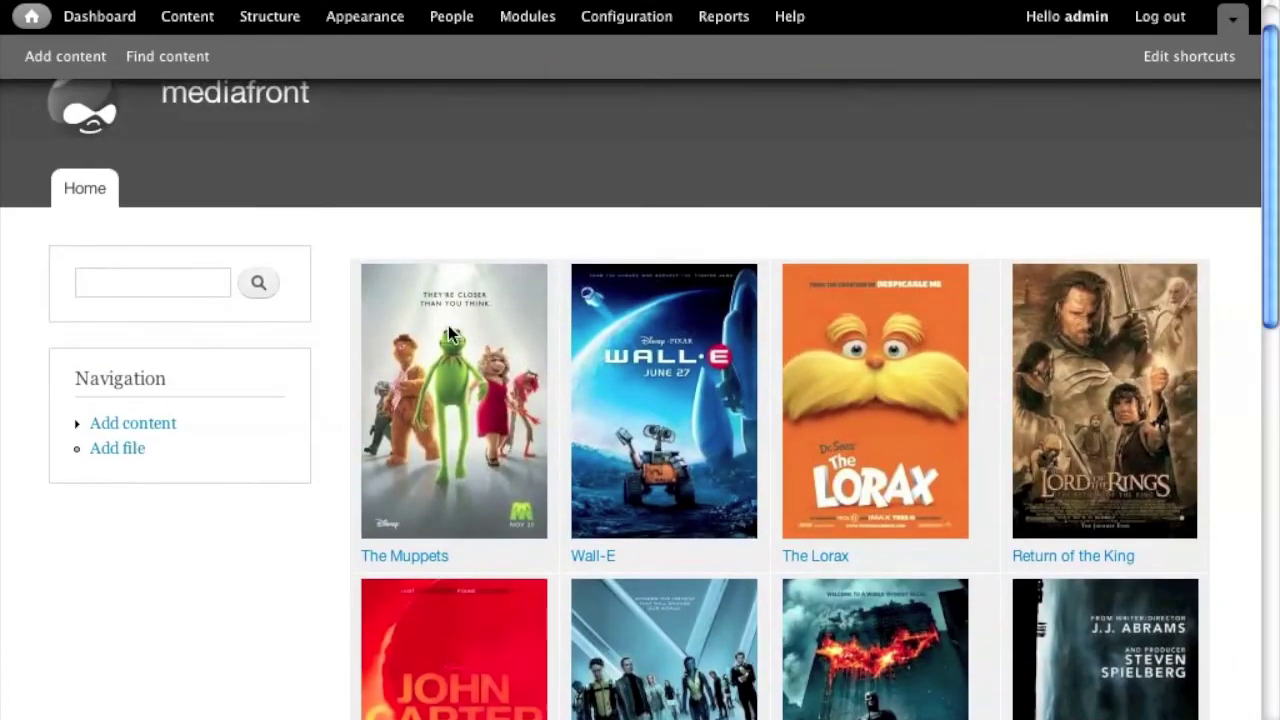
Open The Muppets movie page and examine its poster and the attached The Muppets.m4v file.
{"action": "left_click", "coordinate": [448, 325]}
{"action": "scroll", "coordinate": [453, 321], "scroll_direction": "down", "scroll_amount": 8}
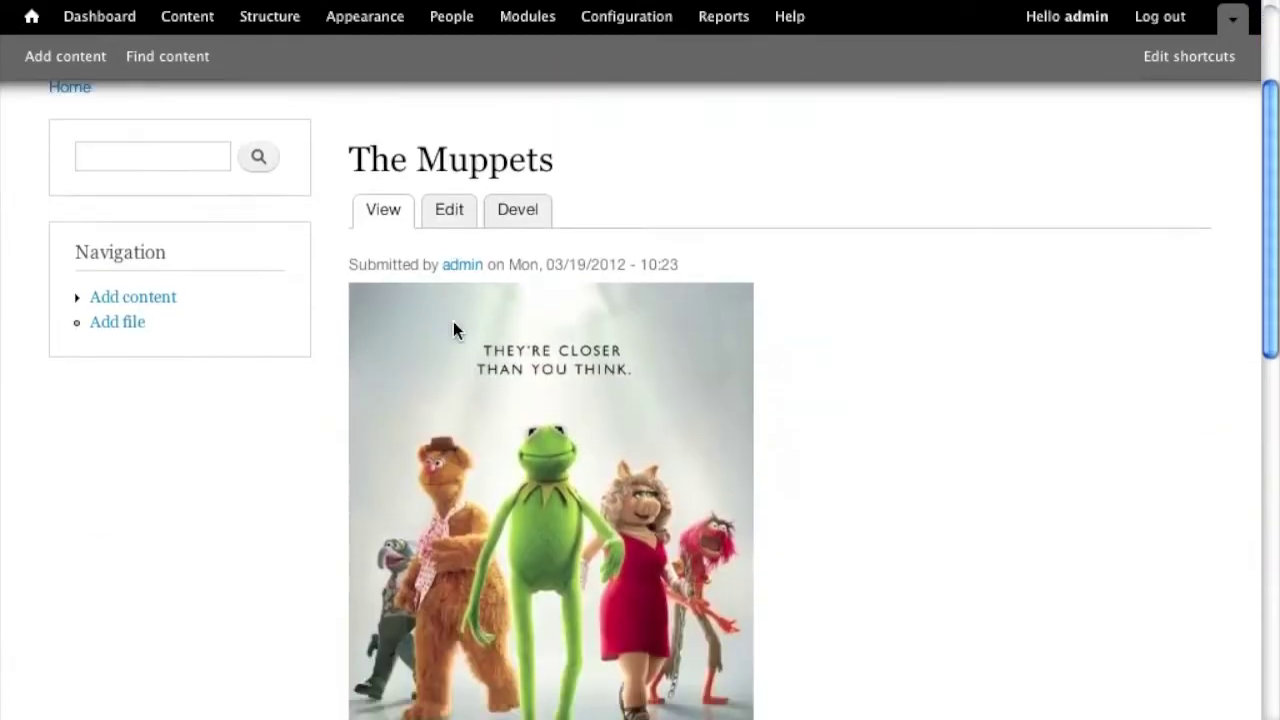
{"action": "scroll", "coordinate": [453, 321], "scroll_direction": "down", "scroll_amount": 5}
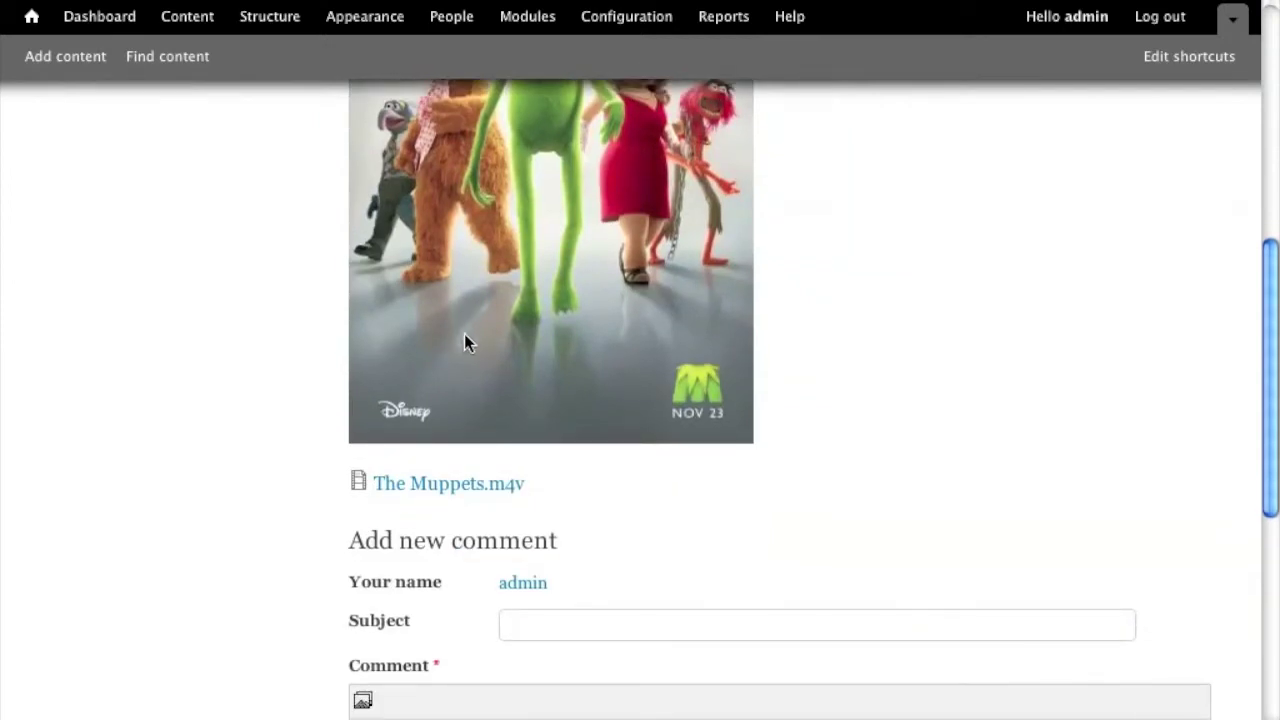
{"action": "left_click", "coordinate": [450, 486]}
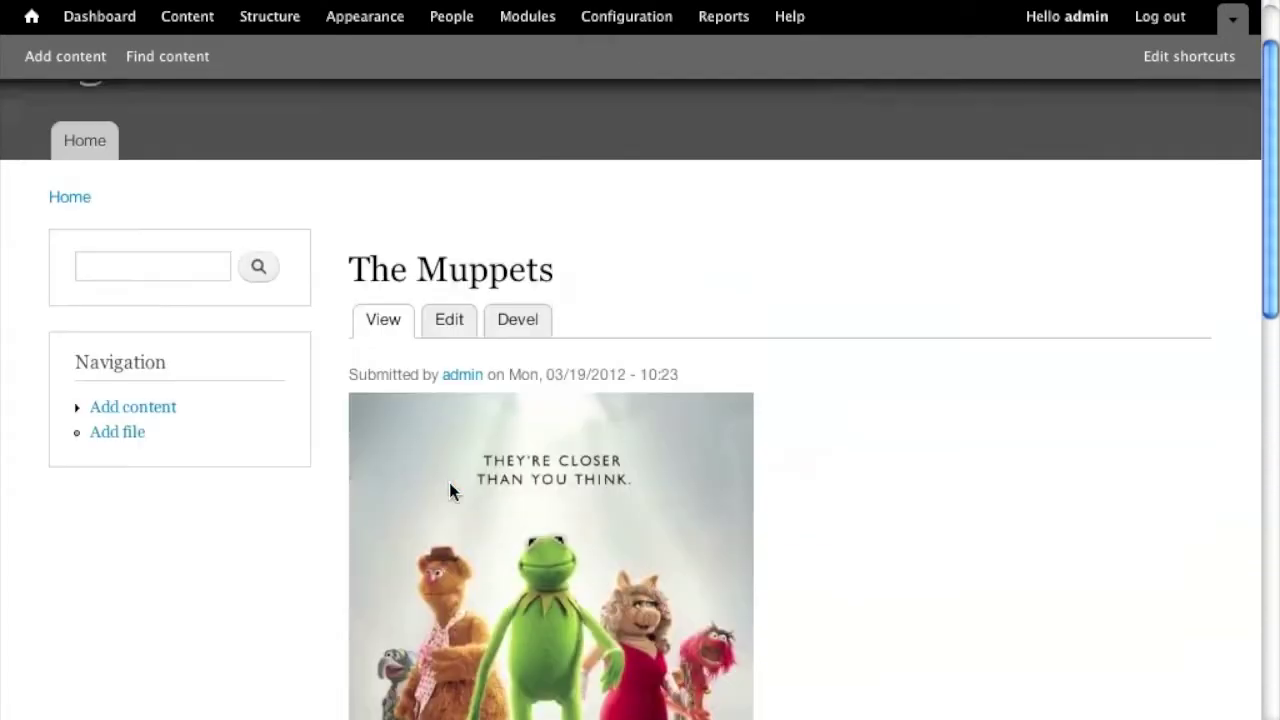
{"action": "scroll", "coordinate": [449, 481], "scroll_direction": "down", "scroll_amount": 5}
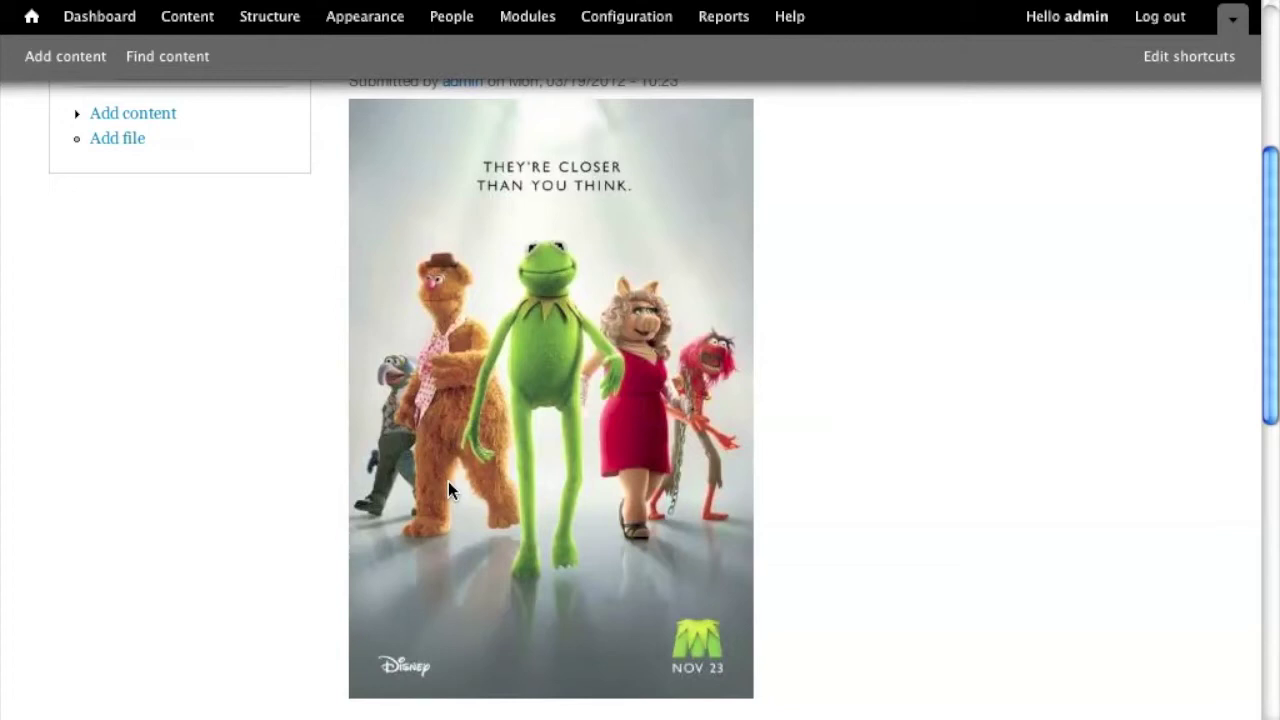
Open the MediaFront Presets management page from the site's structure administration.
{"action": "left_click", "coordinate": [175, 18]}
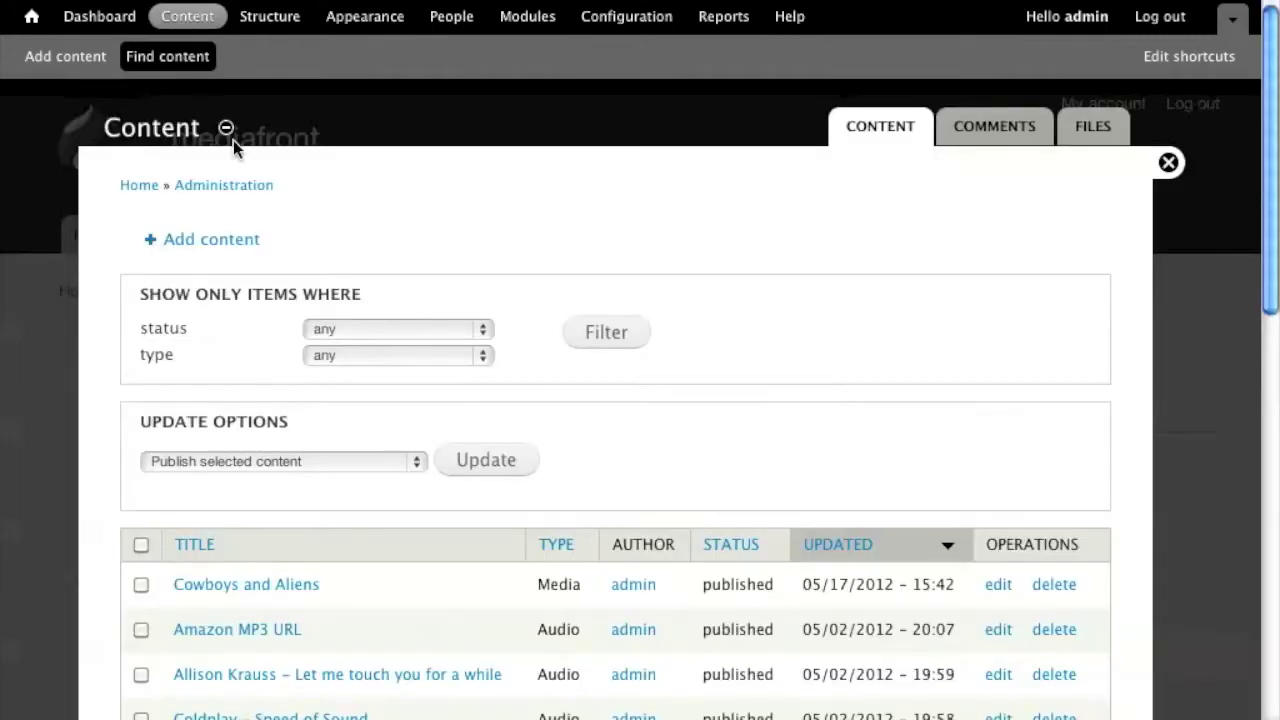
{"action": "left_click", "coordinate": [269, 16]}
{"action": "scroll", "coordinate": [268, 231], "scroll_direction": "down", "scroll_amount": 3}
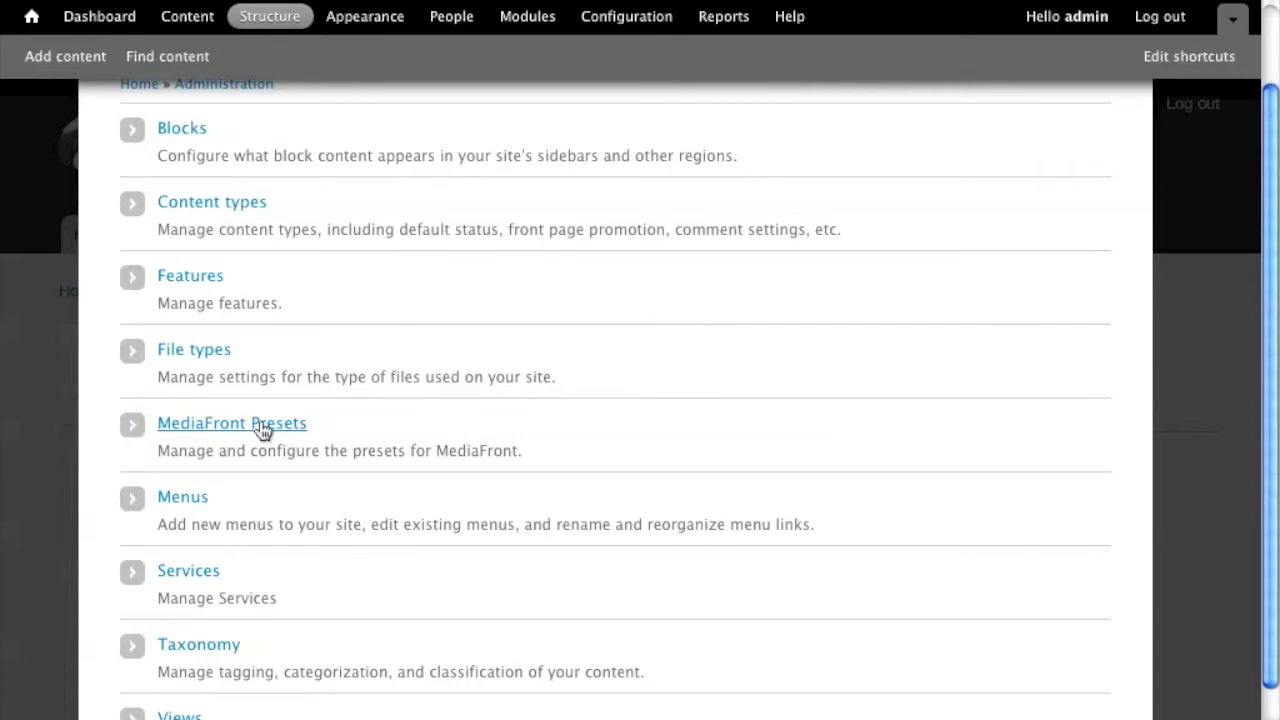
{"action": "left_click", "coordinate": [262, 426]}
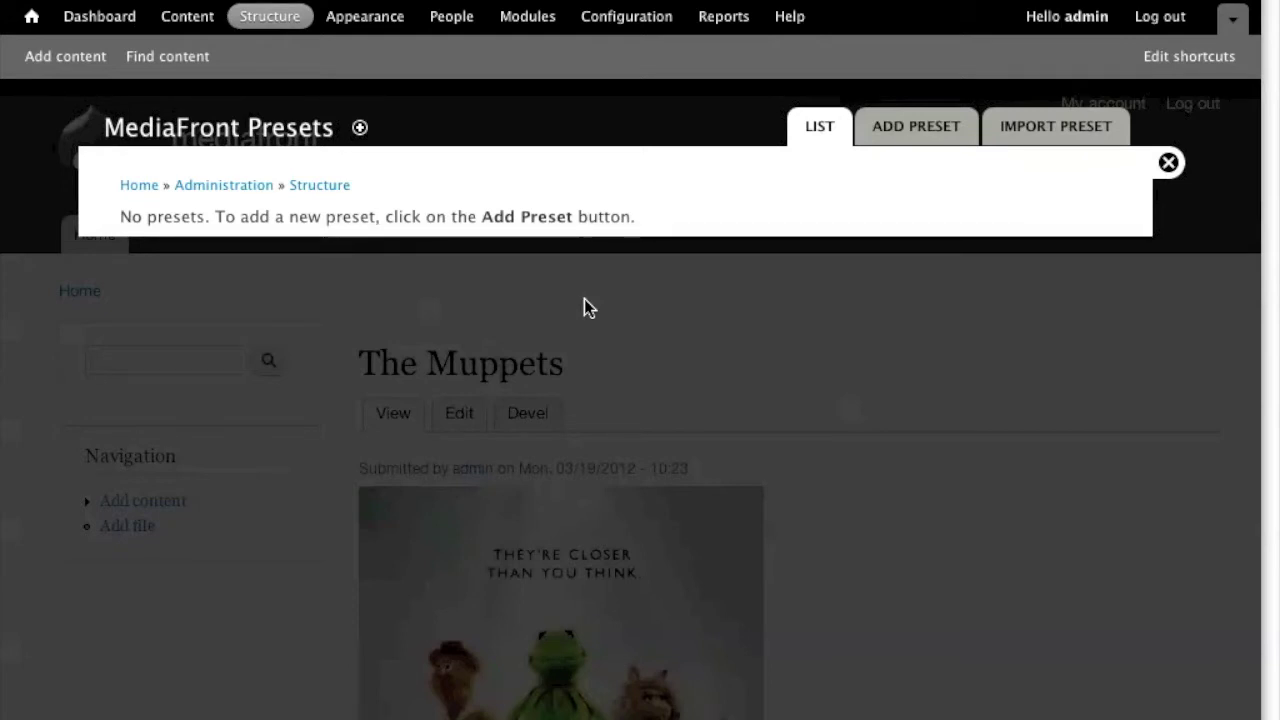
Create a MediaFront preset named nodeplayer that uses the Open Standard Media Player.
{"action": "left_click", "coordinate": [903, 141]}
{"action": "left_click", "coordinate": [315, 309]}
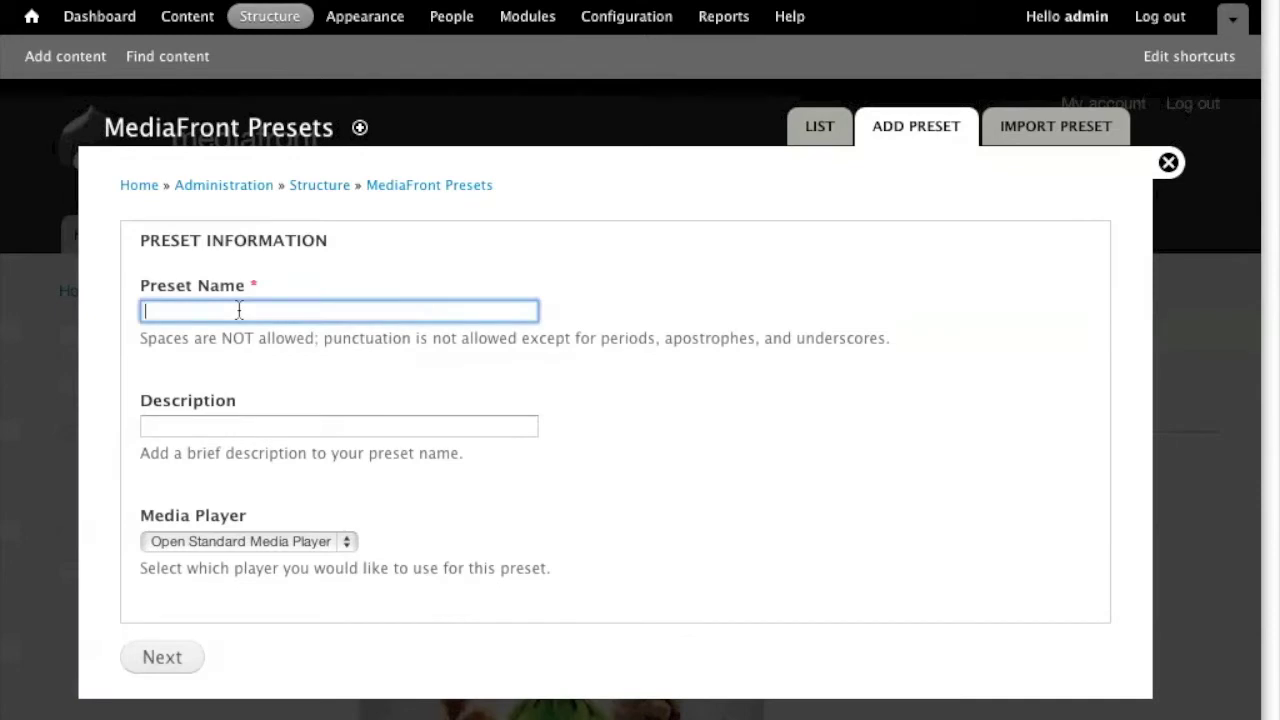
{"action": "type", "text": "nodeplayer"}
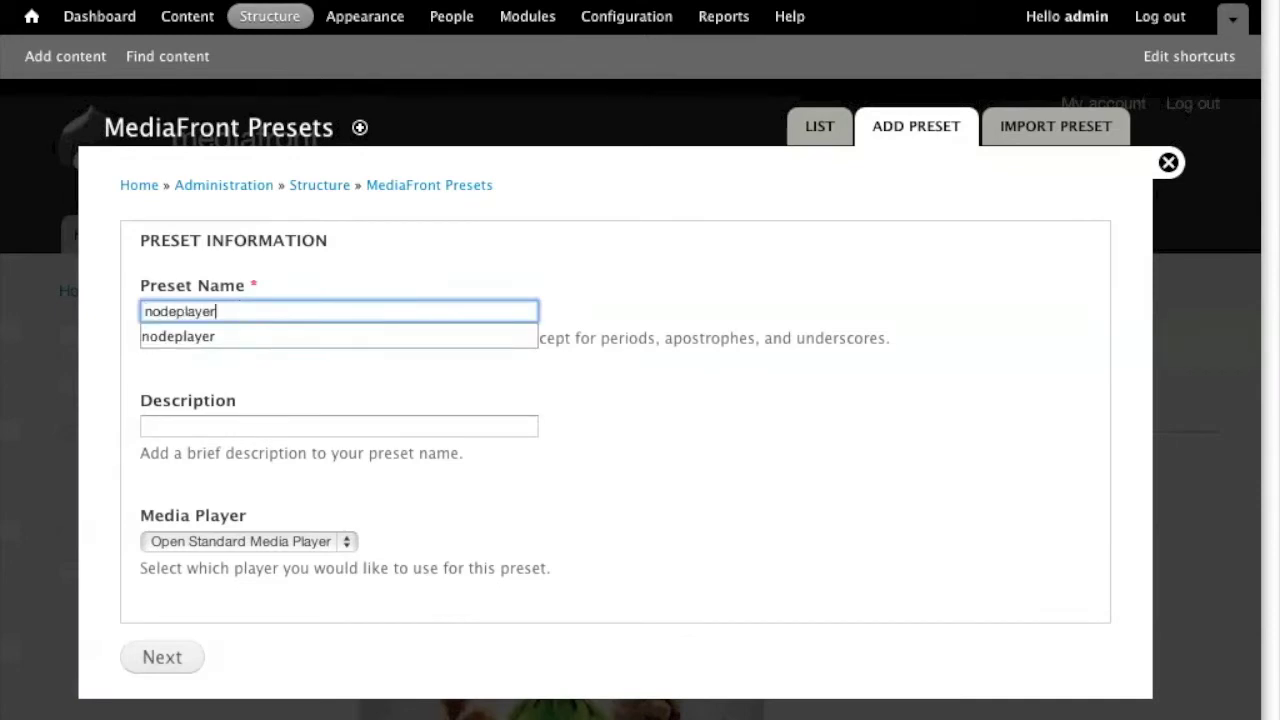
{"action": "key", "text": "Down"}
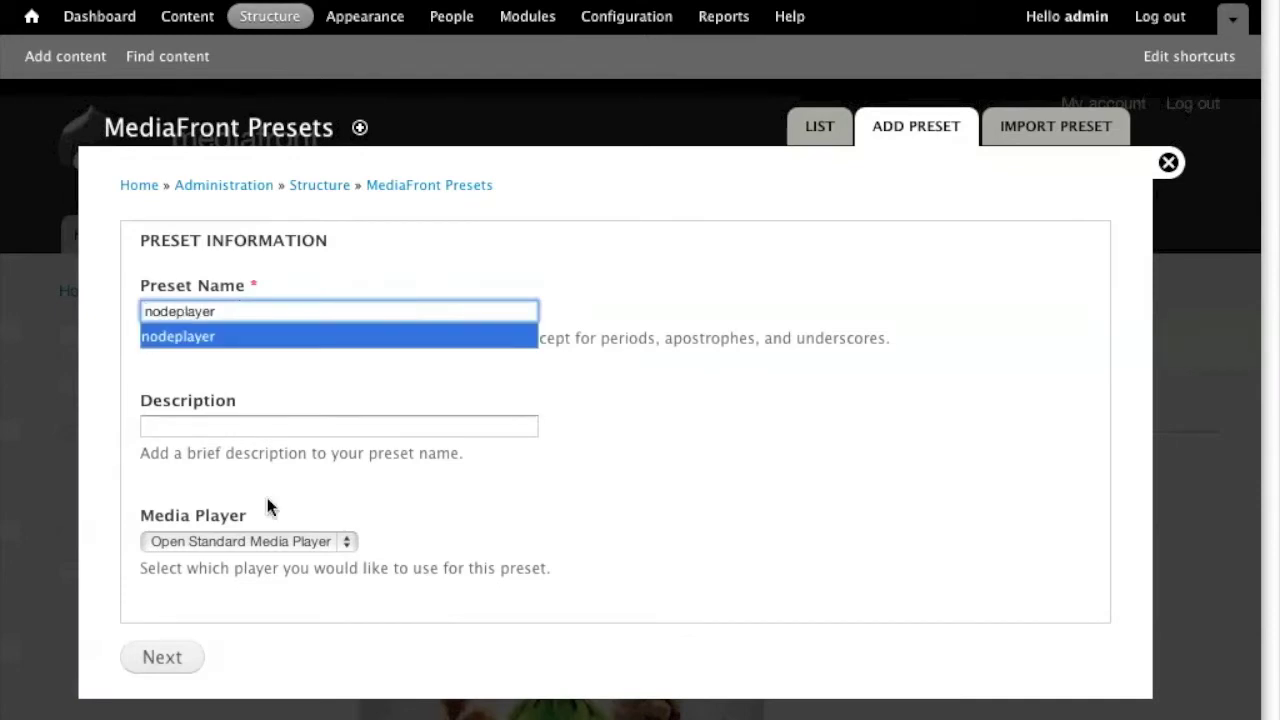
{"action": "left_click", "coordinate": [163, 657]}
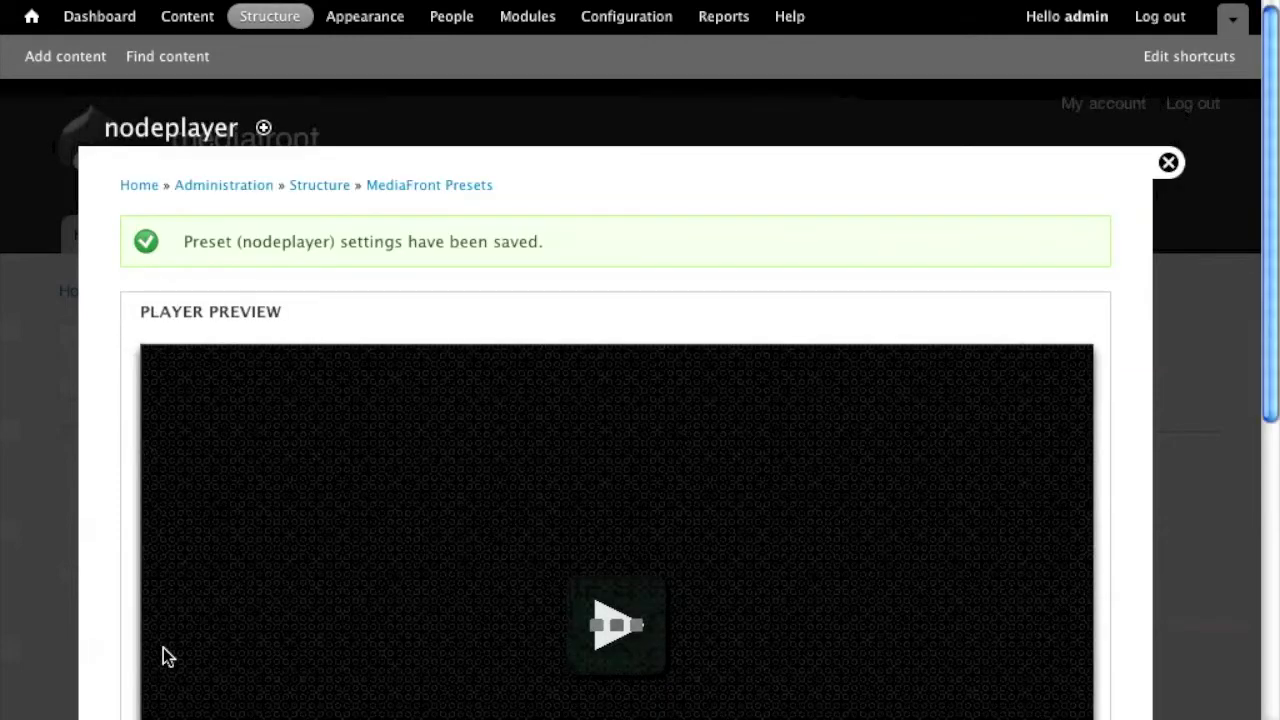
Set the theme in the nodeplayer preset's presentation settings to Aristo and save the preset.
{"action": "scroll", "coordinate": [163, 647], "scroll_direction": "down", "scroll_amount": 2}
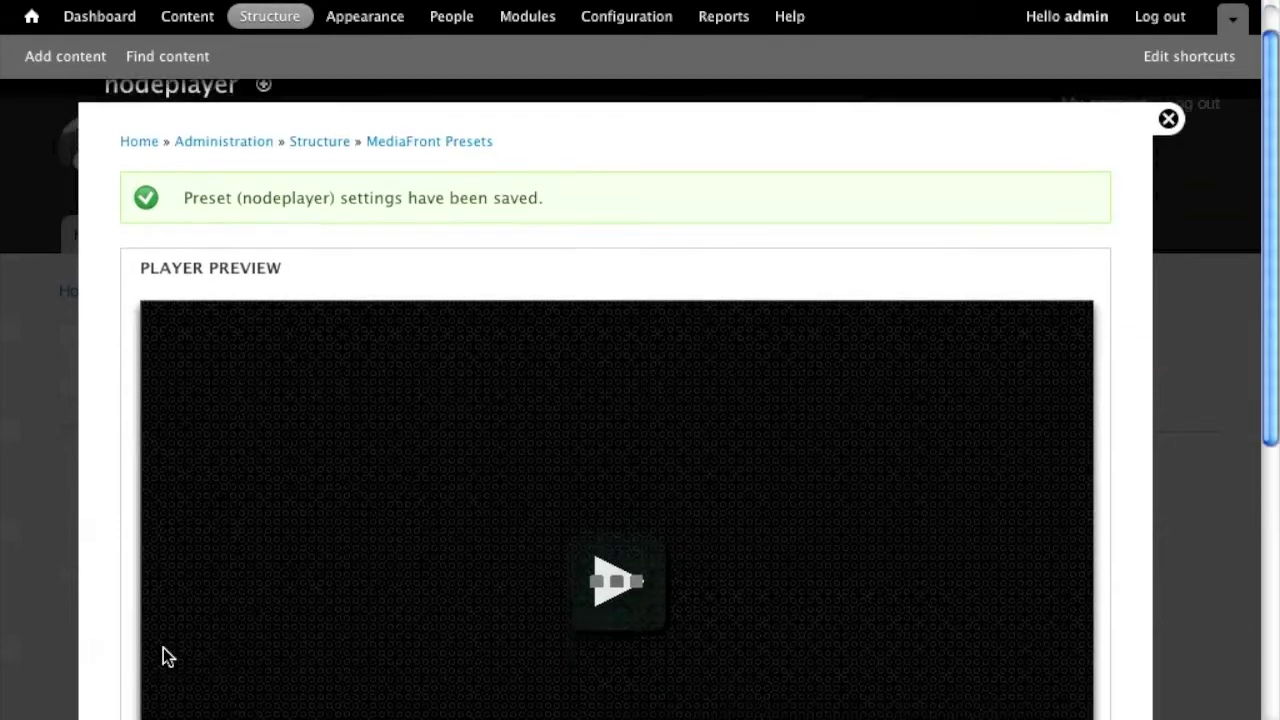
{"action": "scroll", "coordinate": [158, 537], "scroll_direction": "down", "scroll_amount": 2}
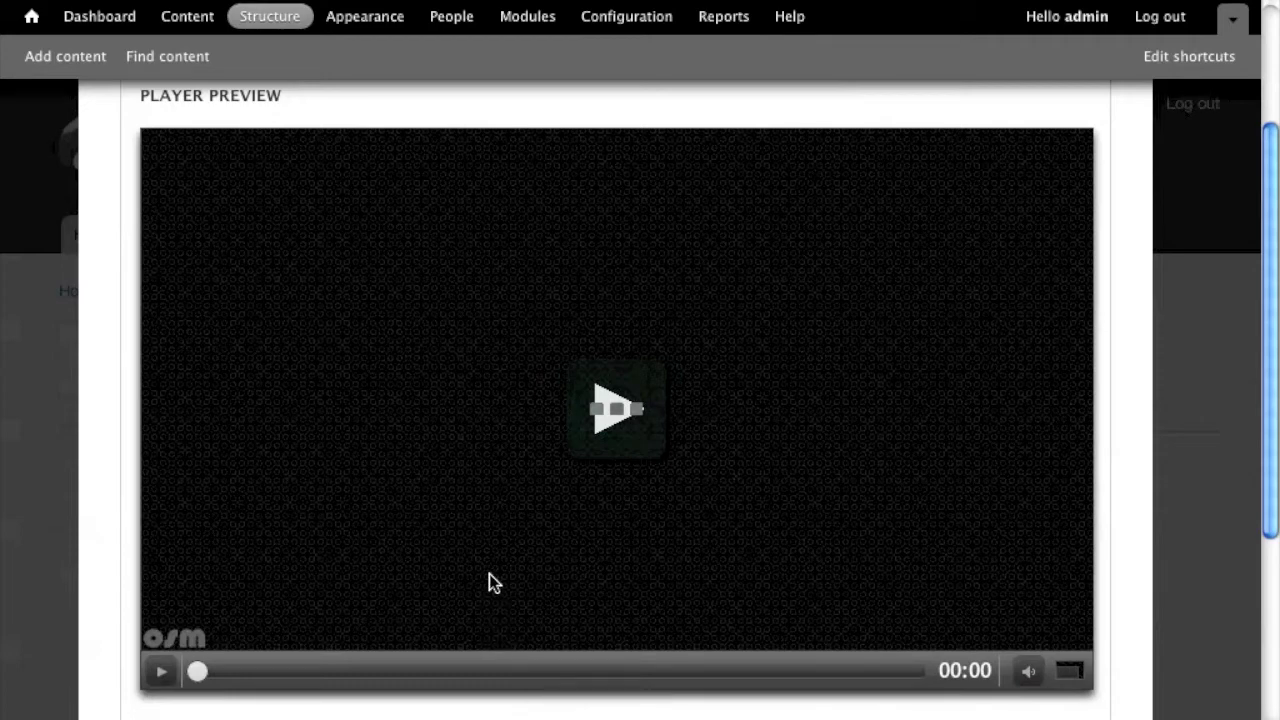
{"action": "scroll", "coordinate": [420, 466], "scroll_direction": "down", "scroll_amount": 5}
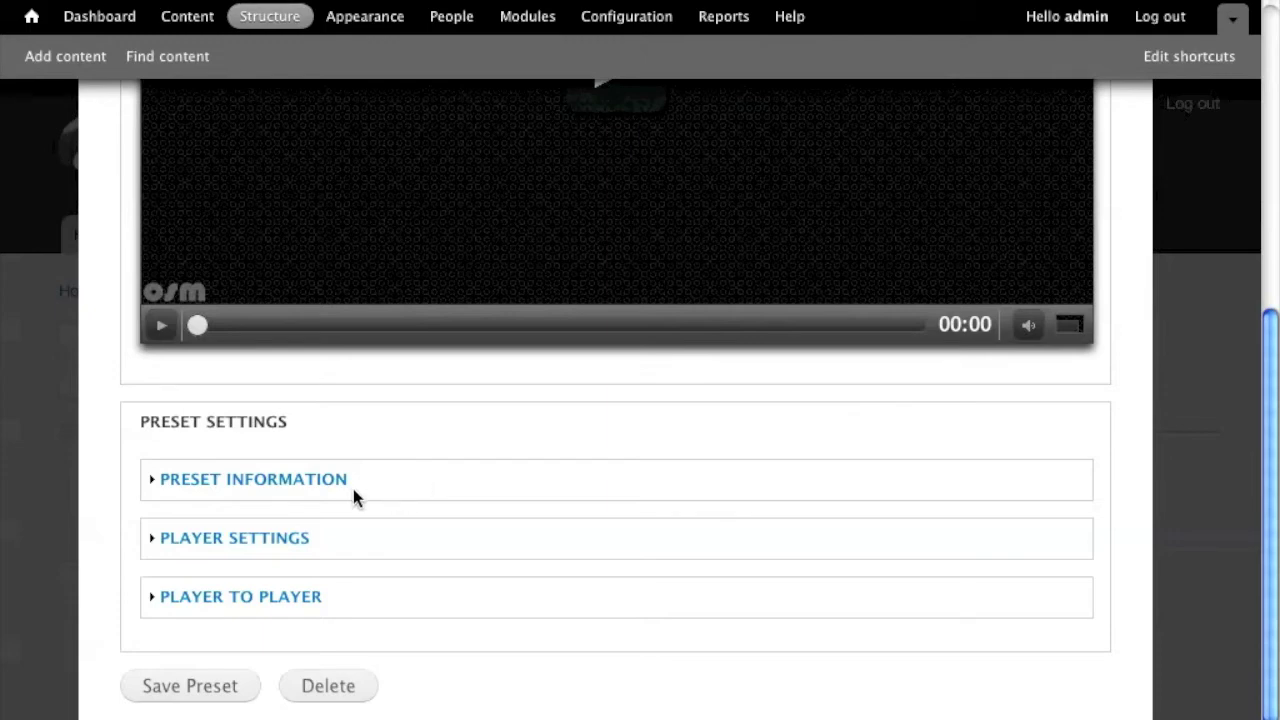
{"action": "left_click", "coordinate": [246, 538]}
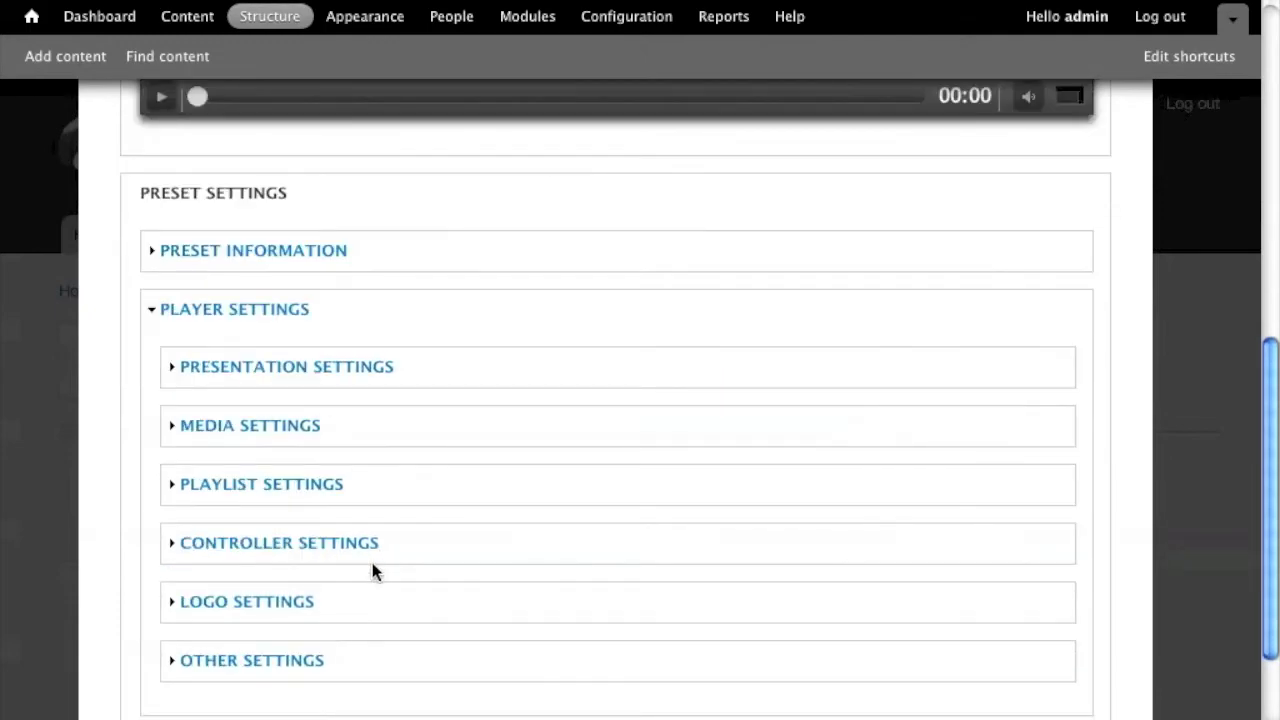
{"action": "left_click", "coordinate": [266, 368]}
{"action": "scroll", "coordinate": [325, 462], "scroll_direction": "up", "scroll_amount": 3}
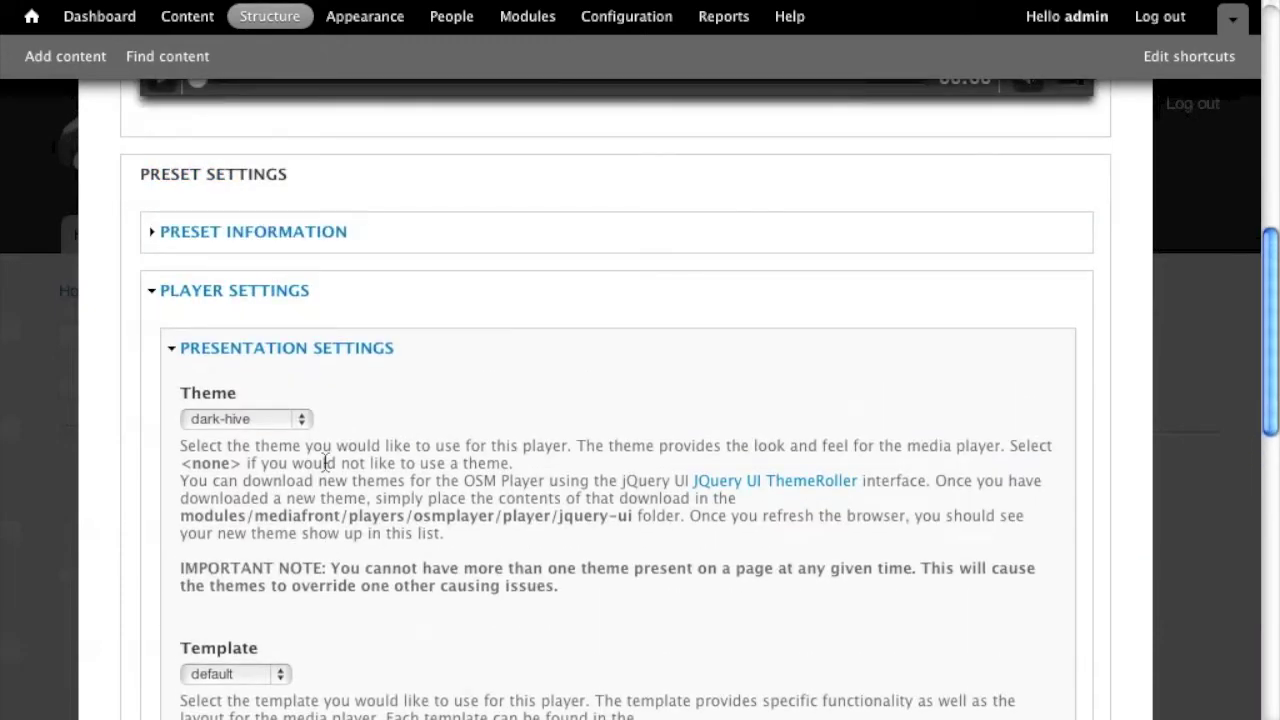
{"action": "scroll", "coordinate": [324, 462], "scroll_direction": "up", "scroll_amount": 4}
{"action": "scroll", "coordinate": [324, 462], "scroll_direction": "down", "scroll_amount": 5}
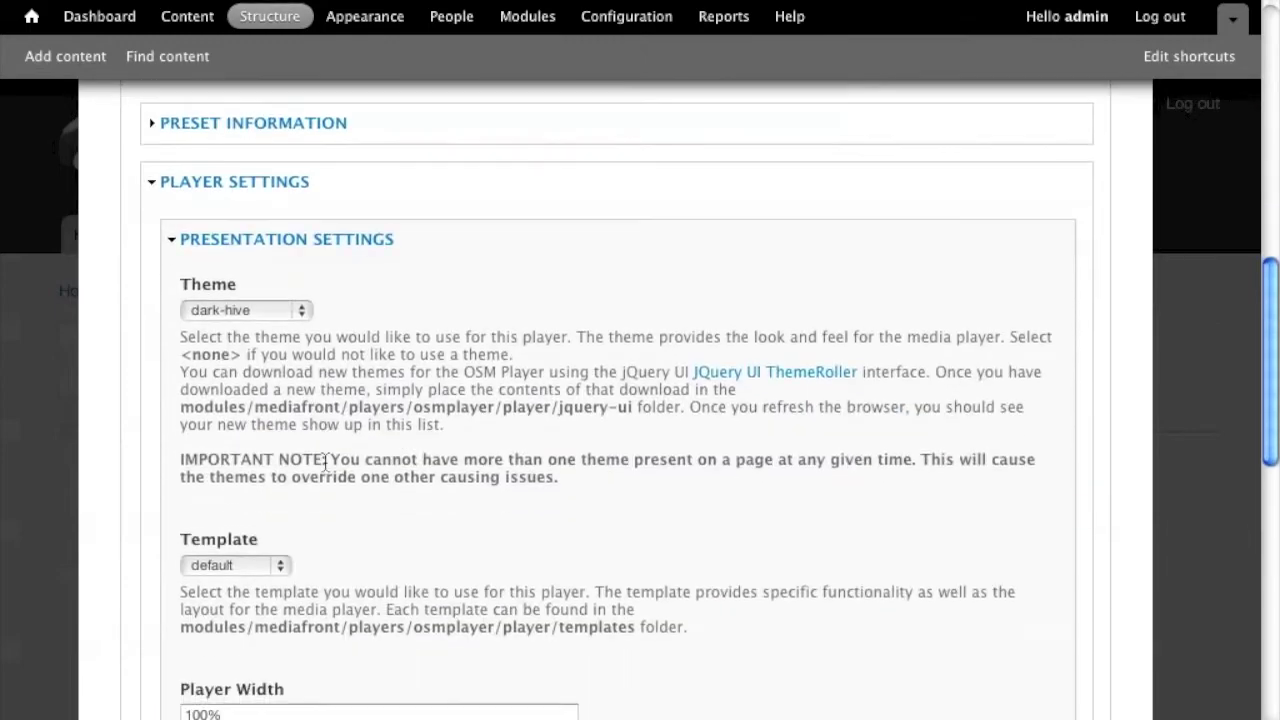
{"action": "left_click", "coordinate": [258, 312]}
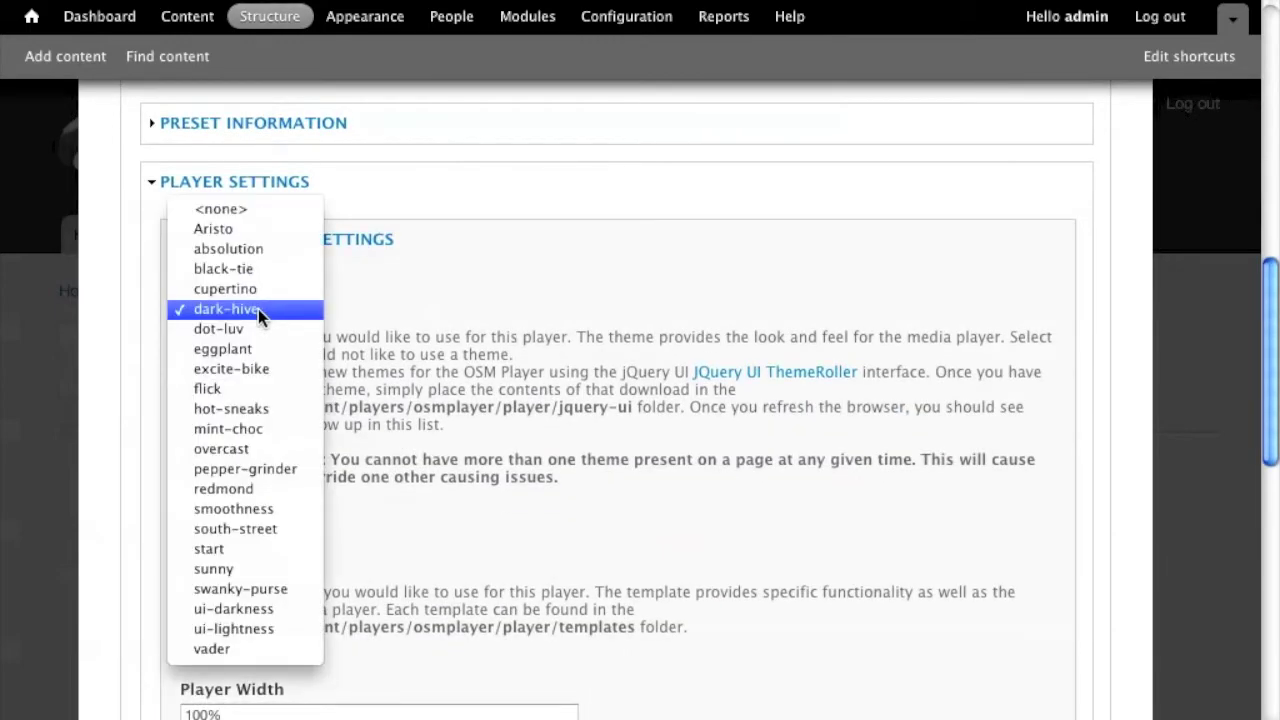
{"action": "left_click", "coordinate": [252, 228]}
{"action": "scroll", "coordinate": [300, 370], "scroll_direction": "down", "scroll_amount": 15}
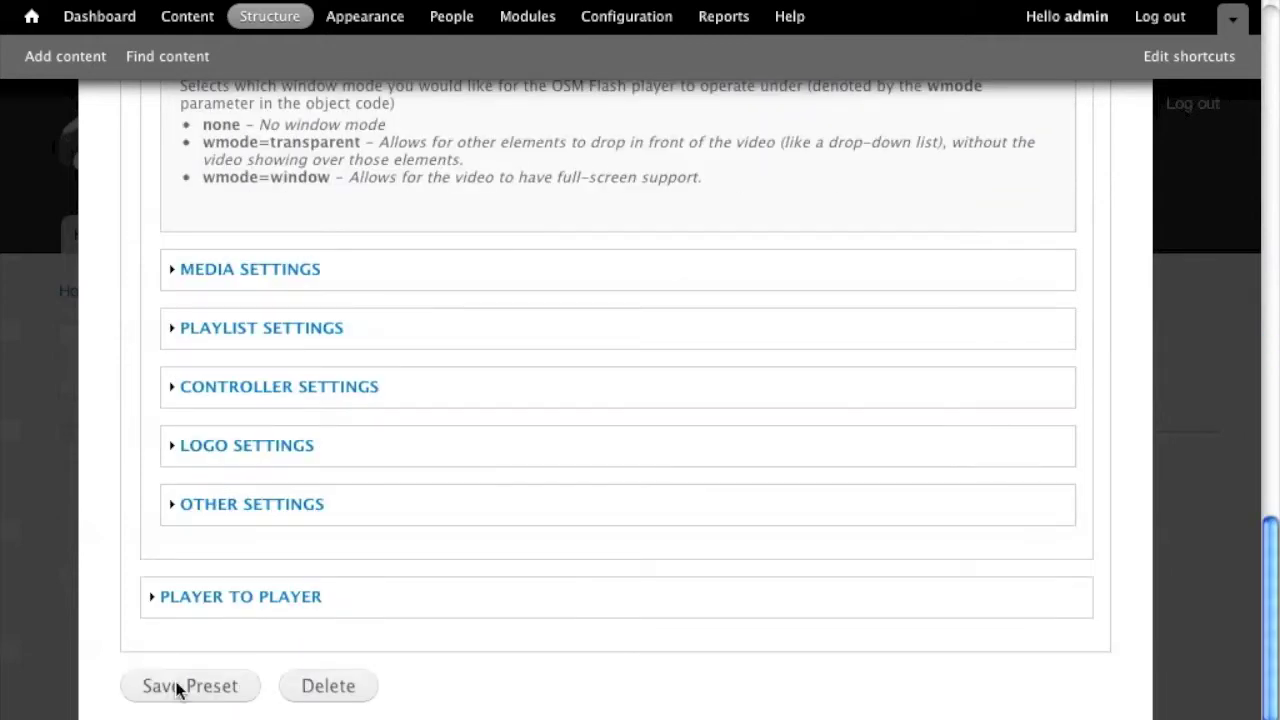
{"action": "left_click", "coordinate": [177, 686]}
Check the nodeplayer preset's player preview and save the preset again.
{"action": "scroll", "coordinate": [634, 650], "scroll_direction": "down", "scroll_amount": 5}
{"action": "scroll", "coordinate": [634, 650], "scroll_direction": "up", "scroll_amount": 3}
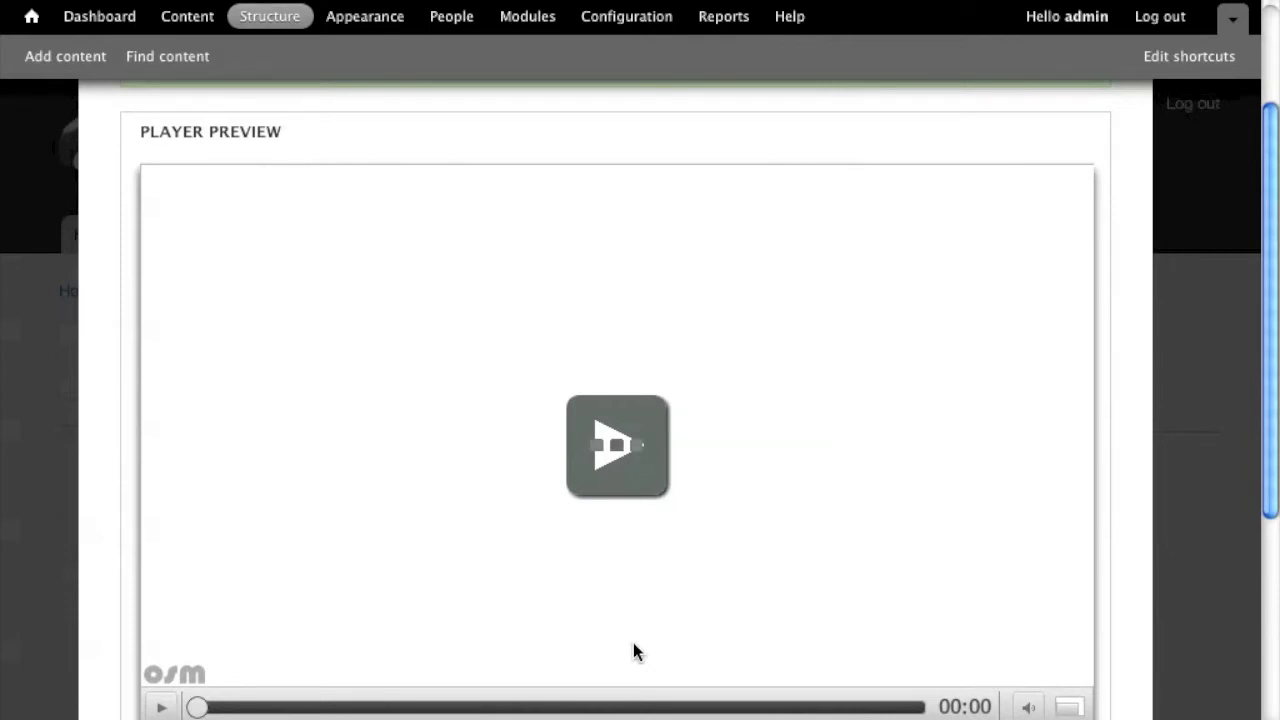
{"action": "scroll", "coordinate": [633, 652], "scroll_direction": "down", "scroll_amount": 4}
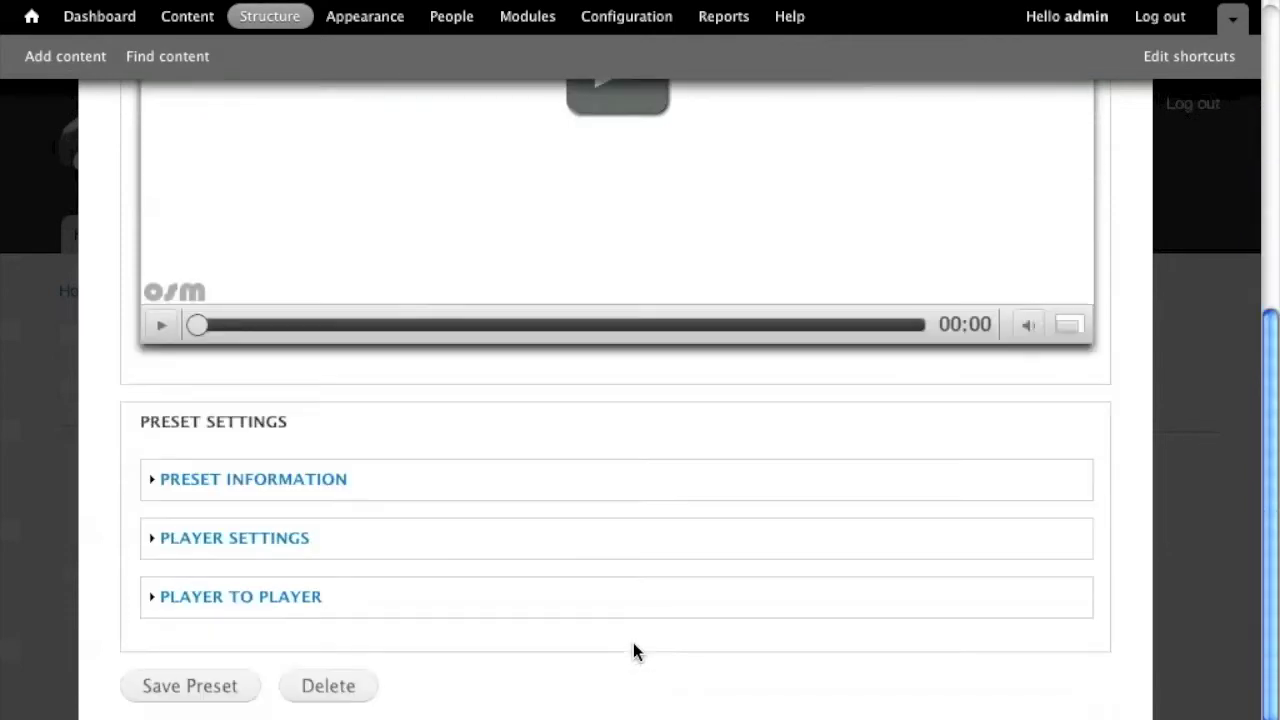
{"action": "left_click", "coordinate": [222, 695]}
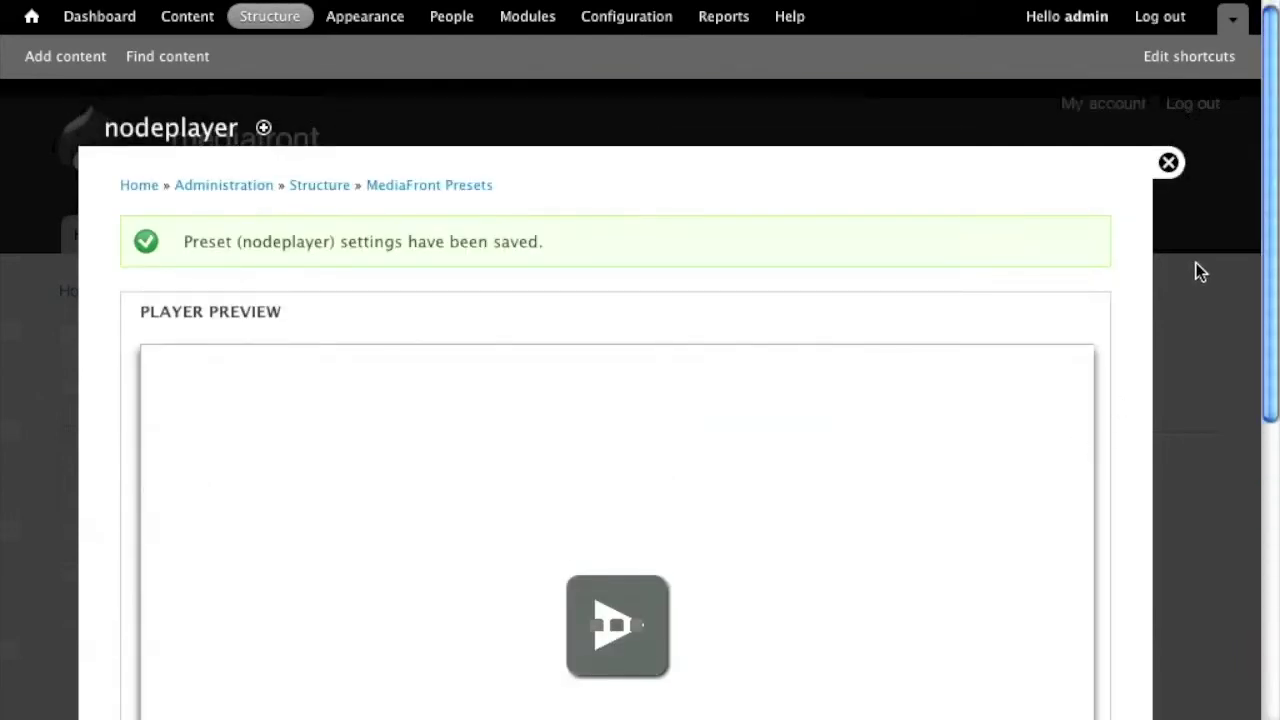
Close the preset settings and look over The Muppets page again.
{"action": "left_click", "coordinate": [1169, 164]}
{"action": "scroll", "coordinate": [997, 343], "scroll_direction": "up", "scroll_amount": 10}
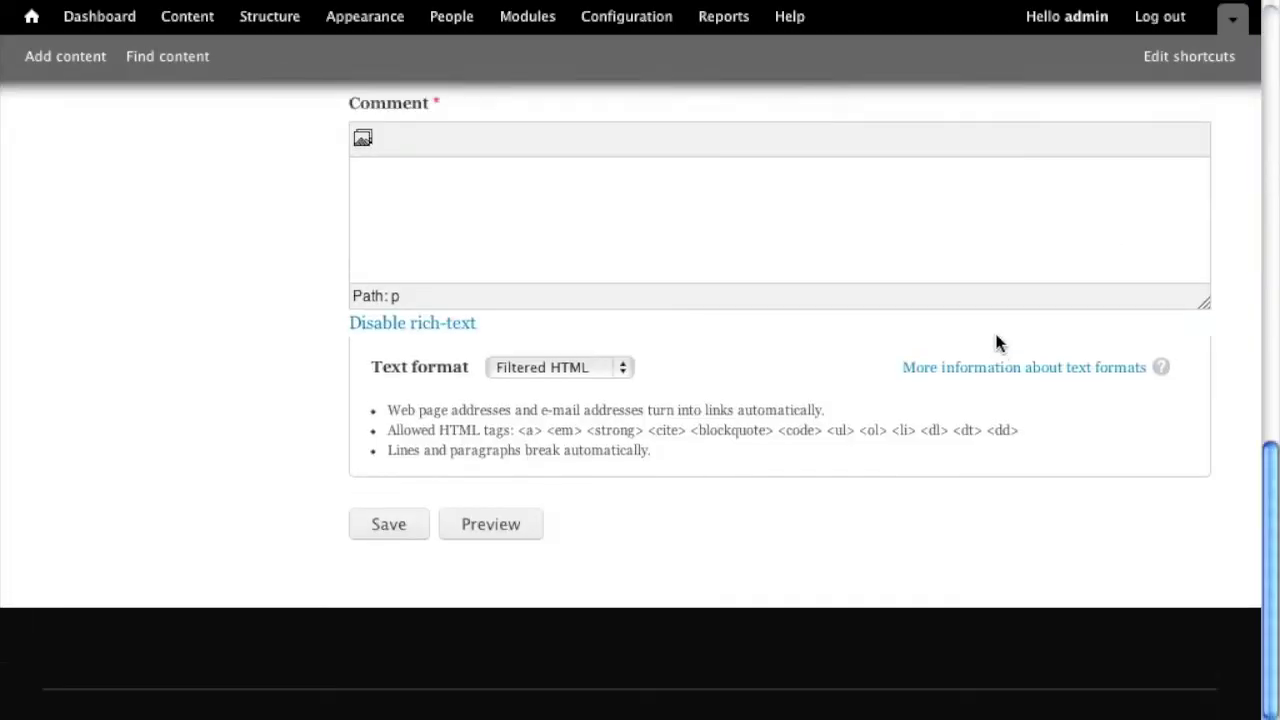
{"action": "scroll", "coordinate": [997, 343], "scroll_direction": "up", "scroll_amount": 3}
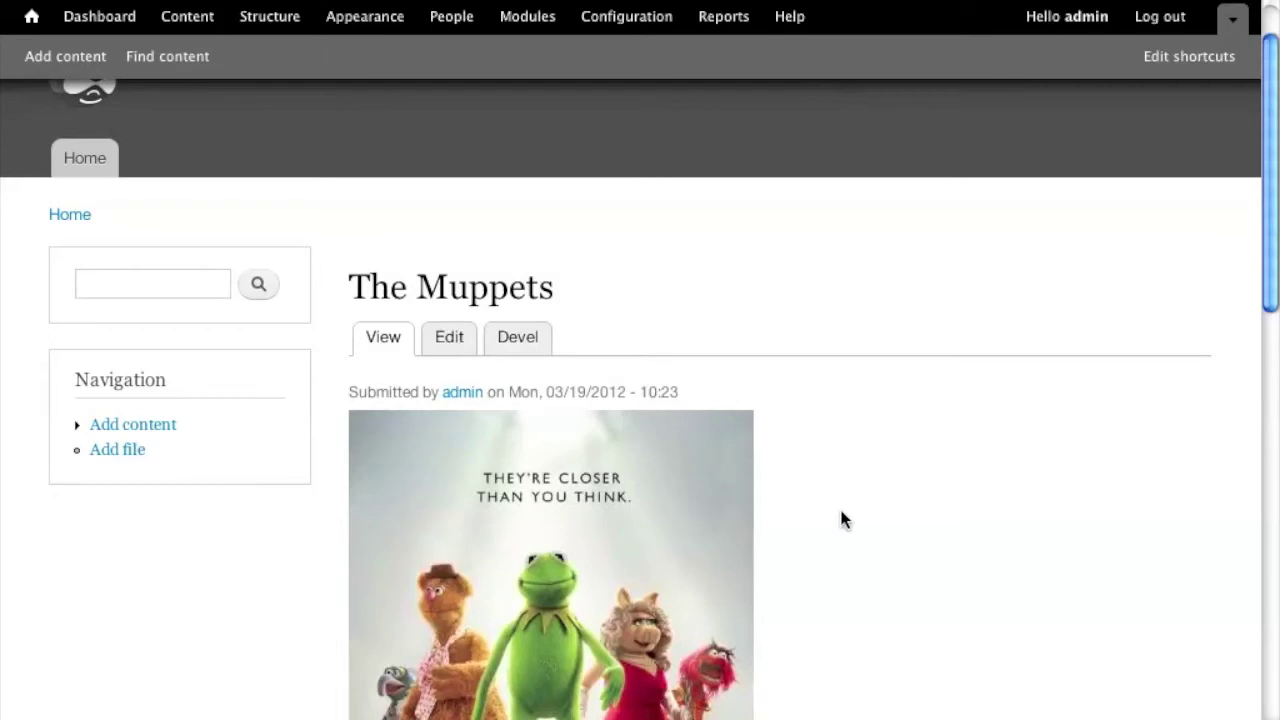
Open the display management page of the Media content type.
{"action": "left_click", "coordinate": [190, 18]}
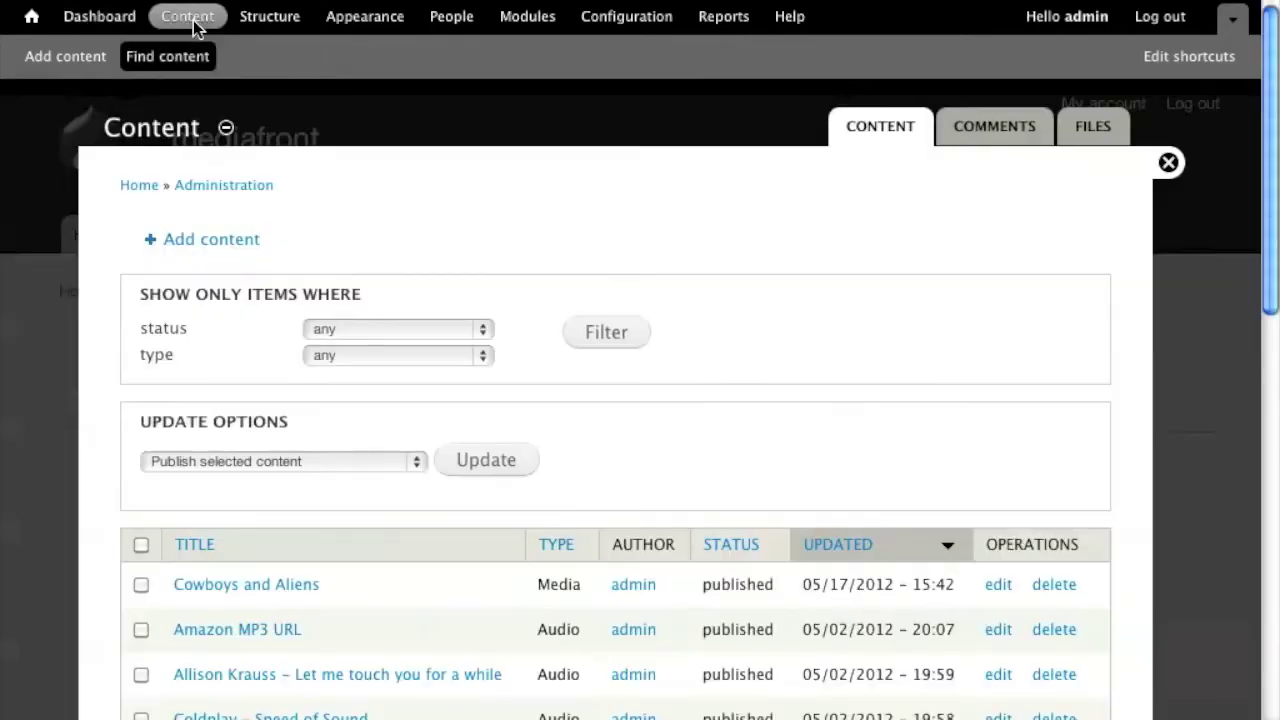
{"action": "left_click", "coordinate": [284, 18]}
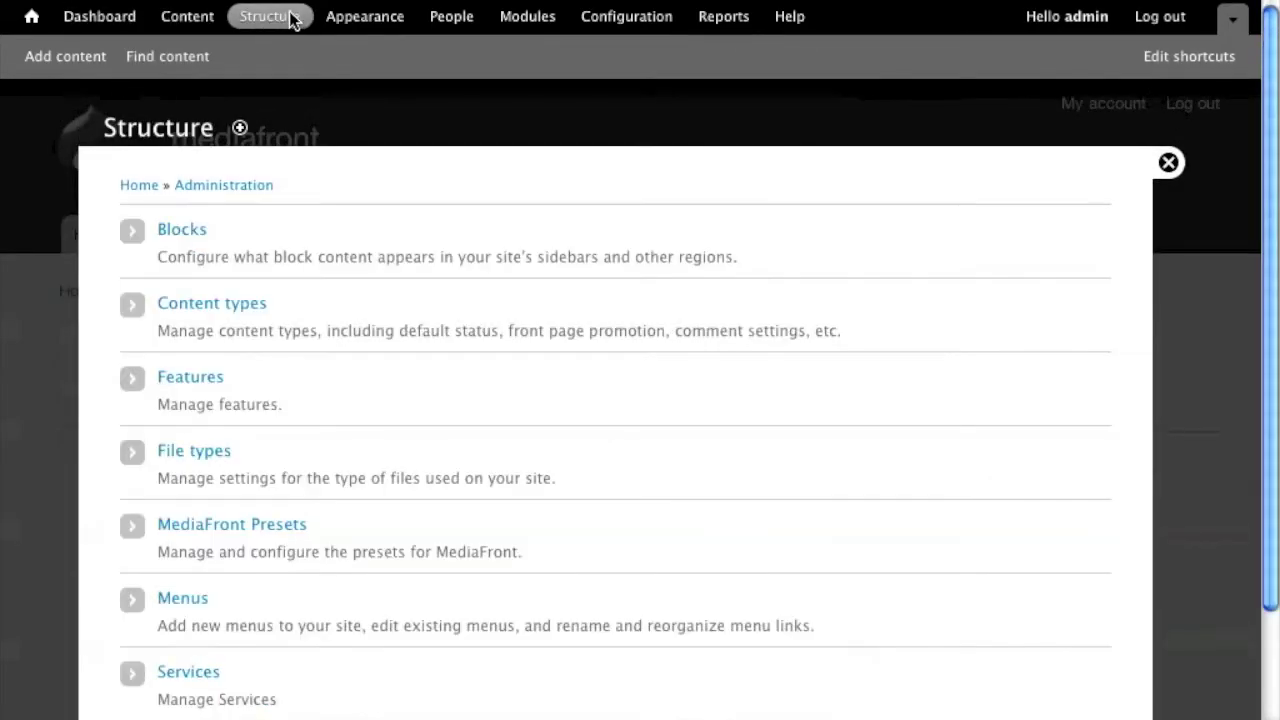
{"action": "left_click", "coordinate": [267, 296]}
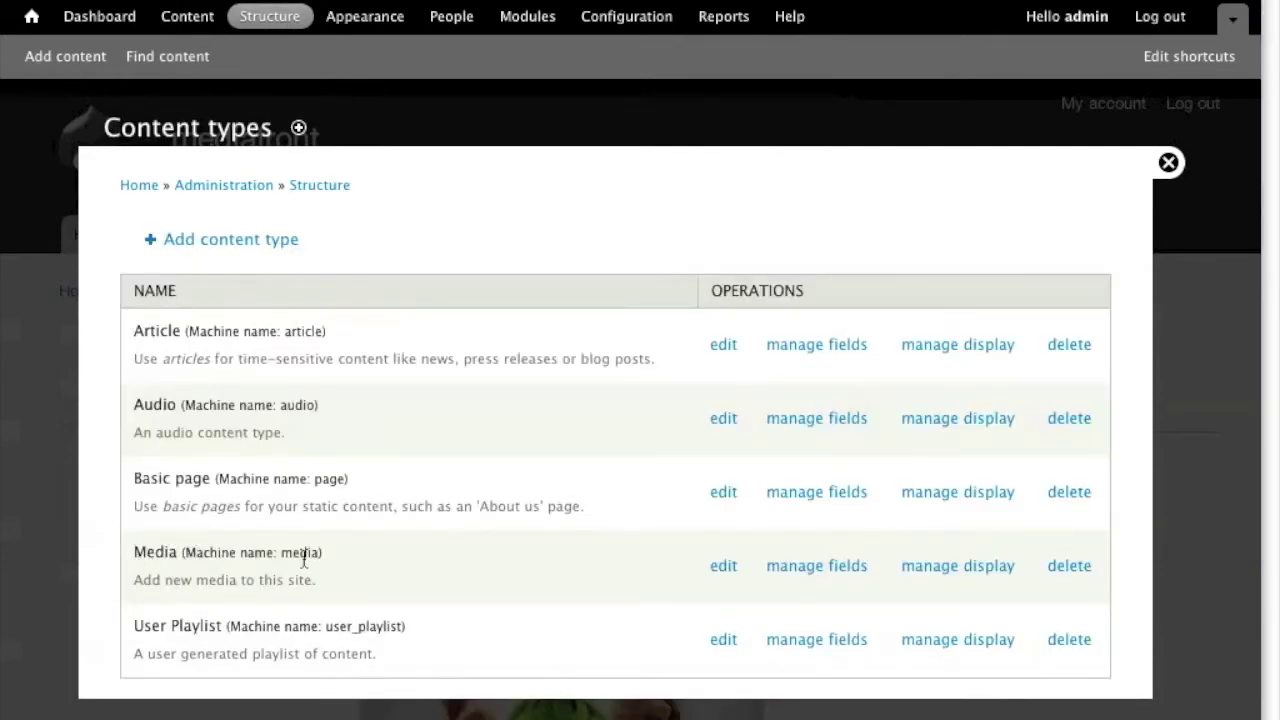
{"action": "left_click", "coordinate": [936, 570]}
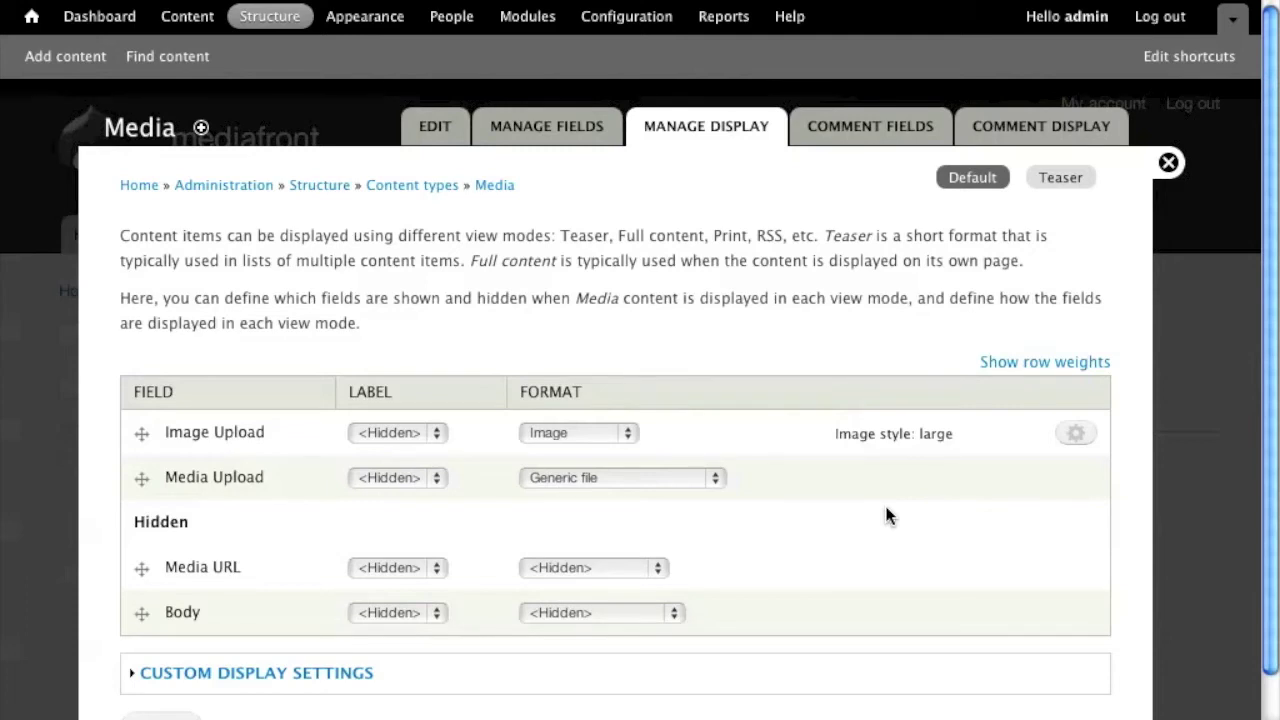
Set the Media Upload field's display format to MediaFront Player with the nodeplayer preset.
{"action": "left_click", "coordinate": [664, 480]}
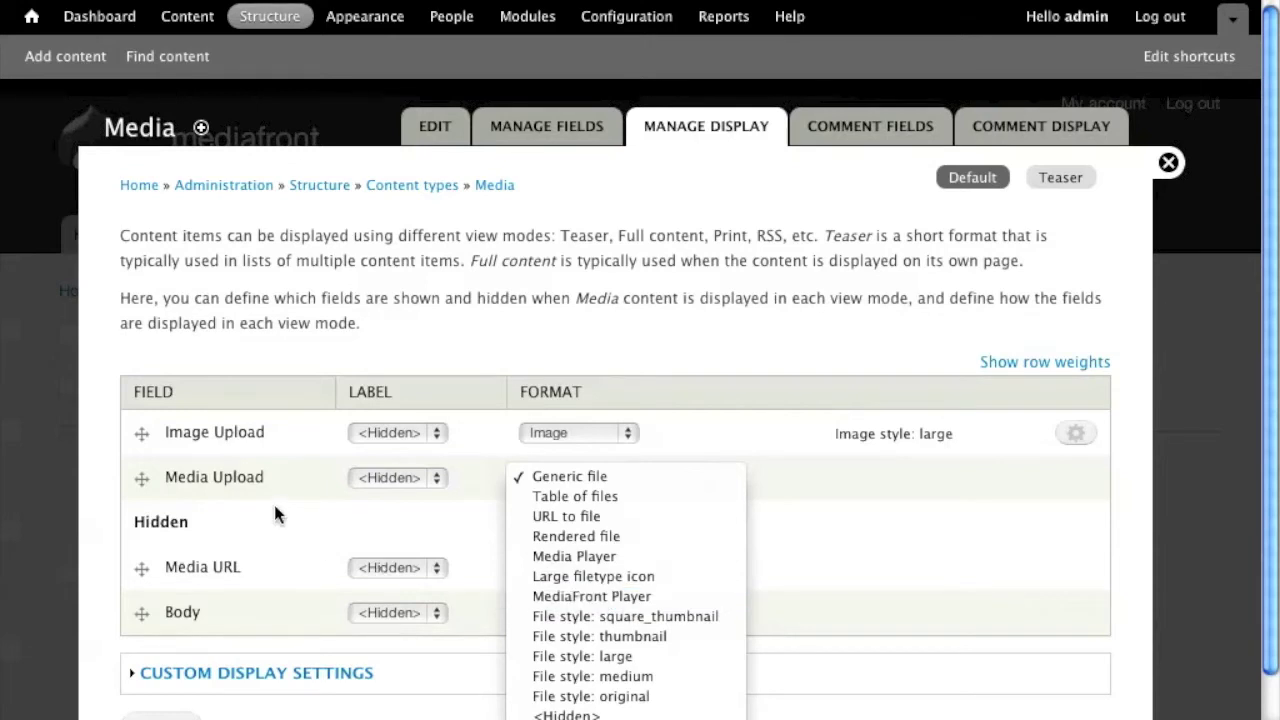
{"action": "left_click", "coordinate": [638, 595]}
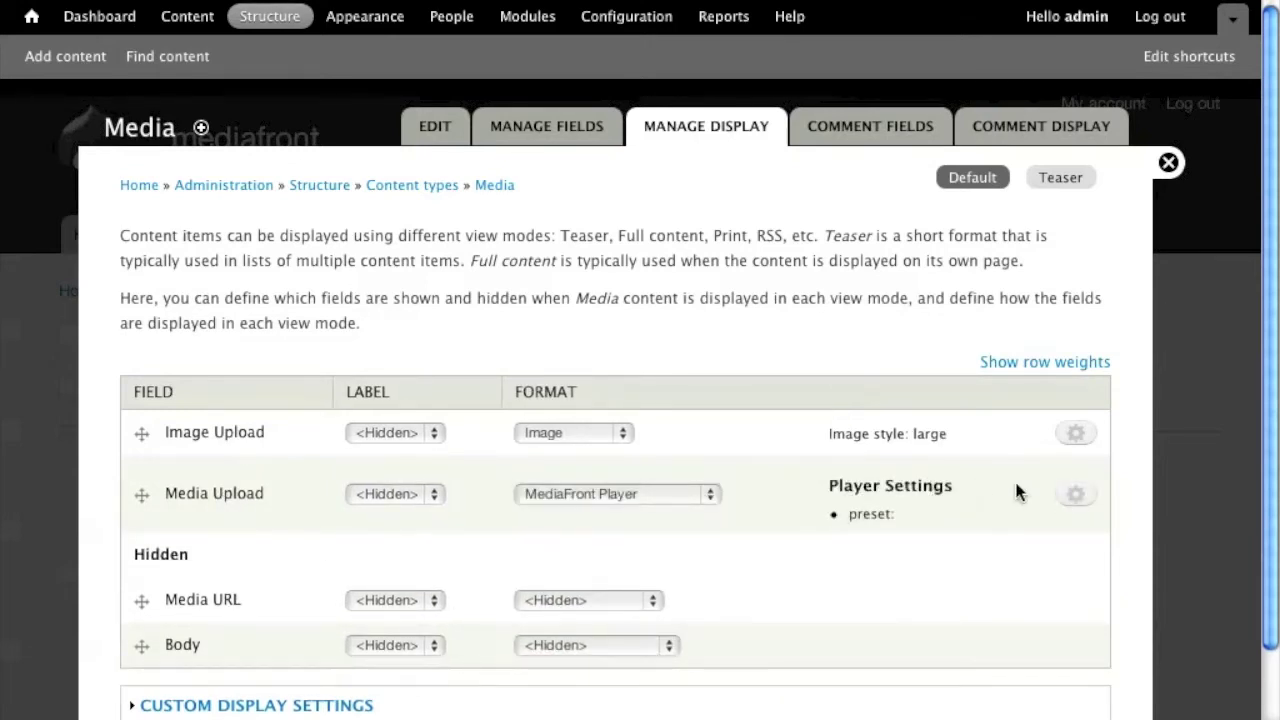
{"action": "left_click", "coordinate": [1076, 494]}
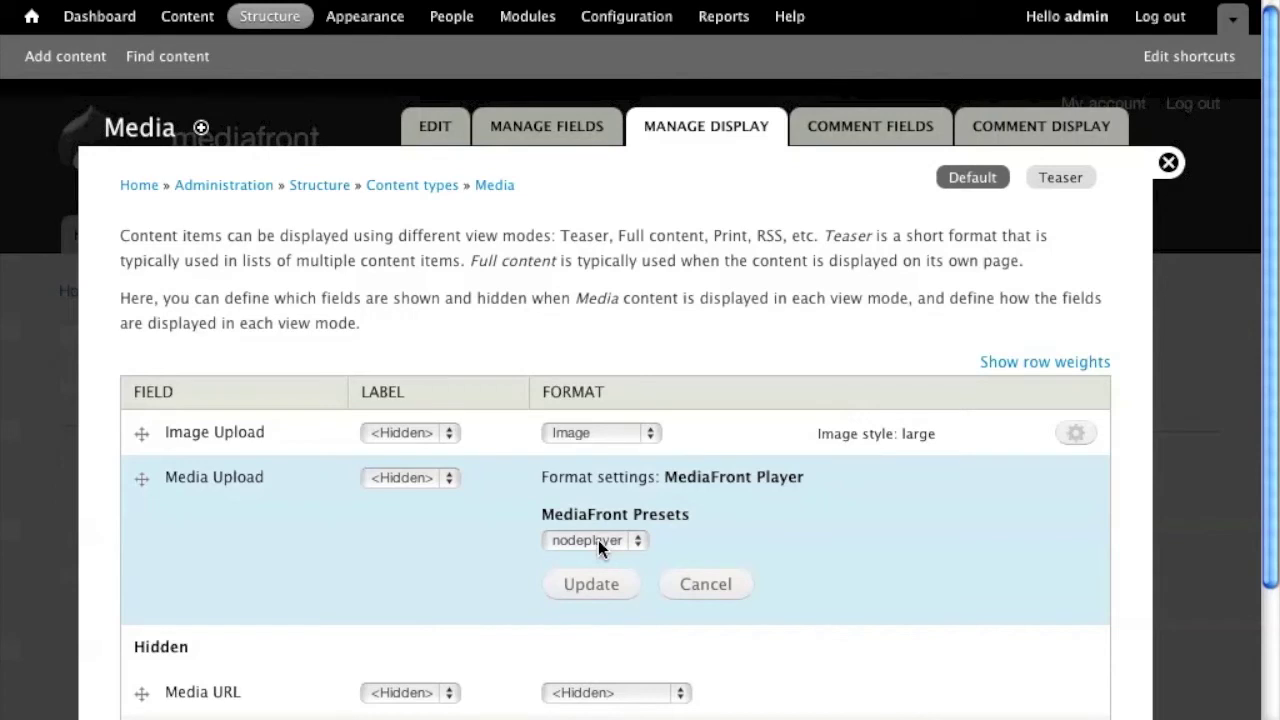
{"action": "left_click", "coordinate": [593, 582]}
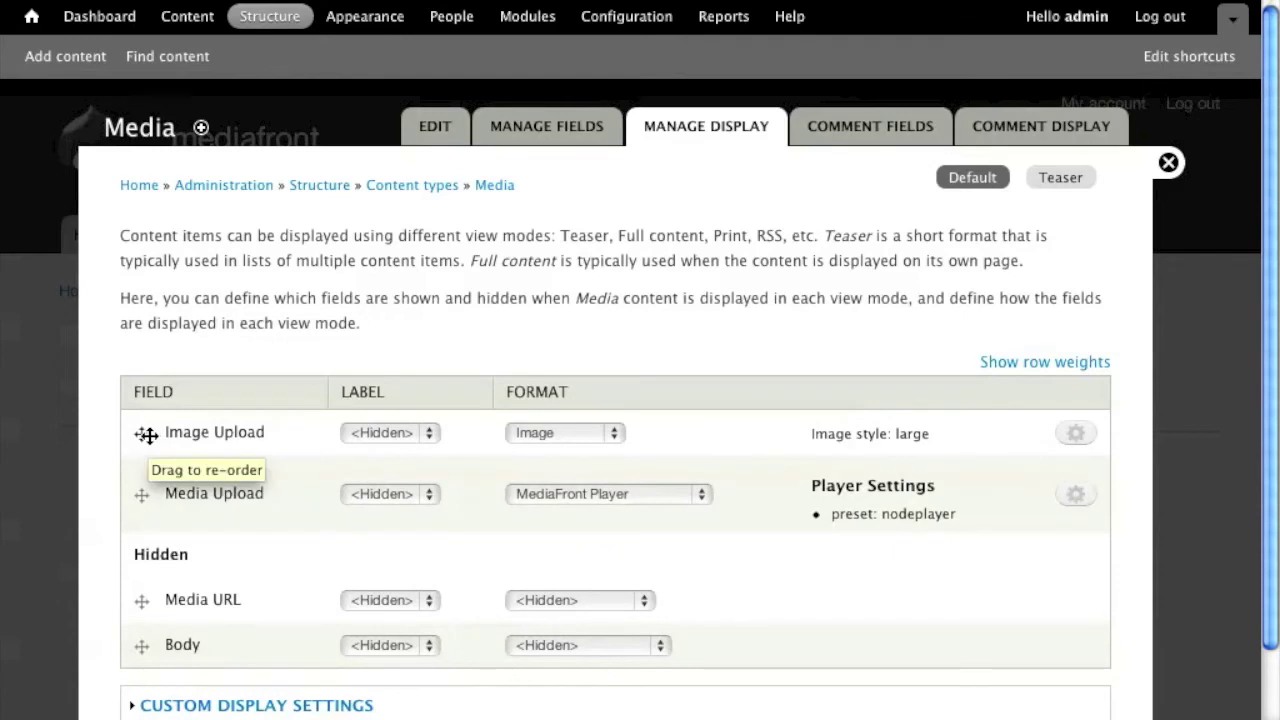
Move the Image Upload field into the Hidden section of the Media display and save the display settings.
{"action": "left_click_drag", "start_coordinate": [147, 435], "coordinate": [143, 571]}
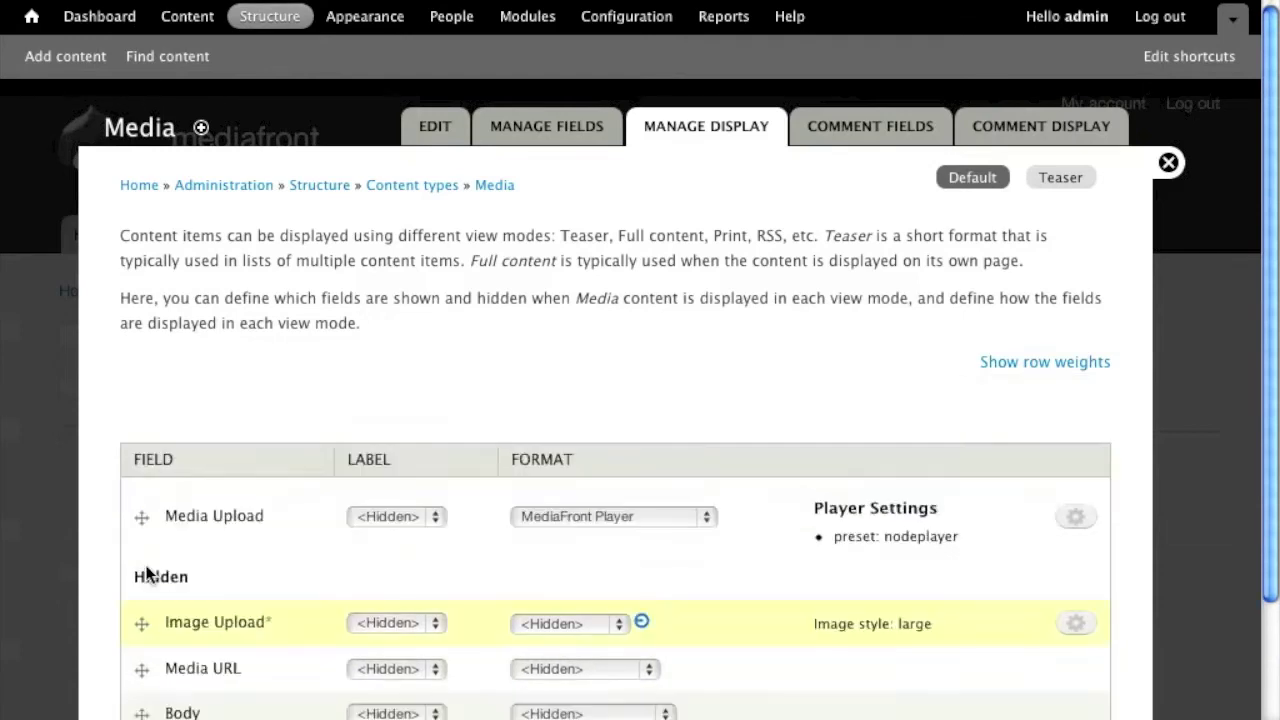
{"action": "scroll", "coordinate": [223, 550], "scroll_direction": "down", "scroll_amount": 2}
{"action": "scroll", "coordinate": [243, 553], "scroll_direction": "down", "scroll_amount": 1}
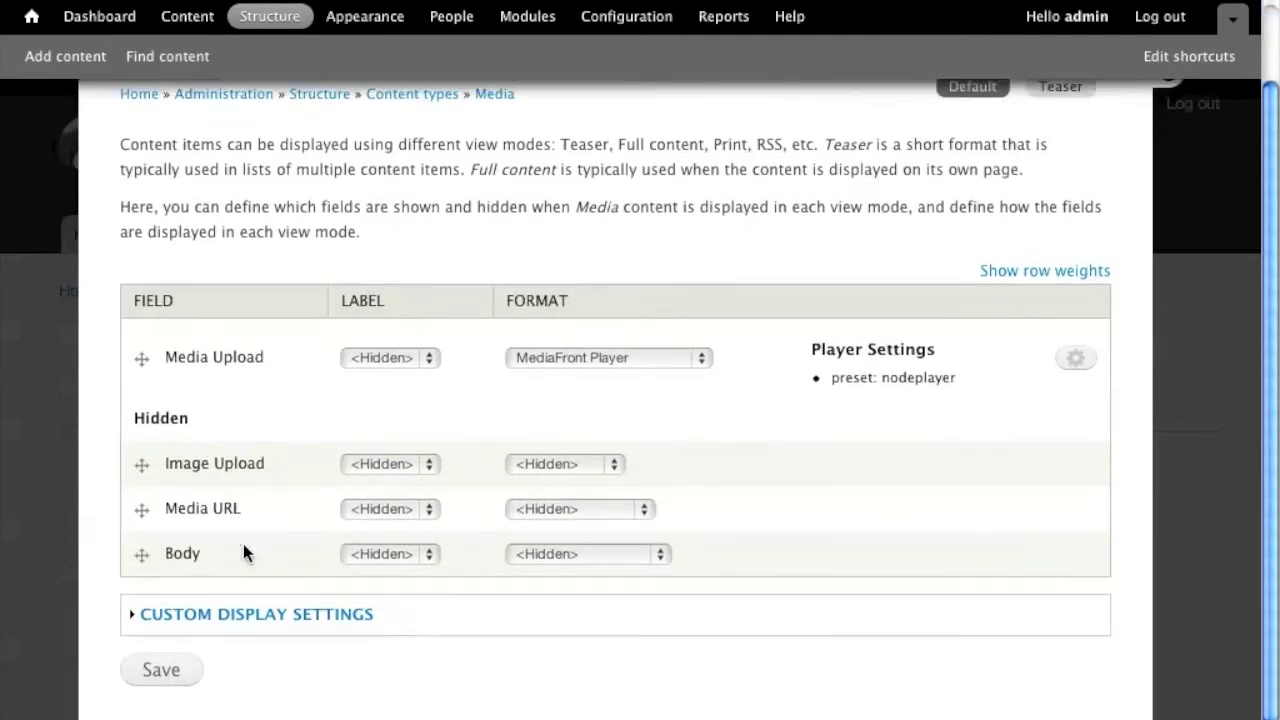
{"action": "left_click", "coordinate": [185, 669]}
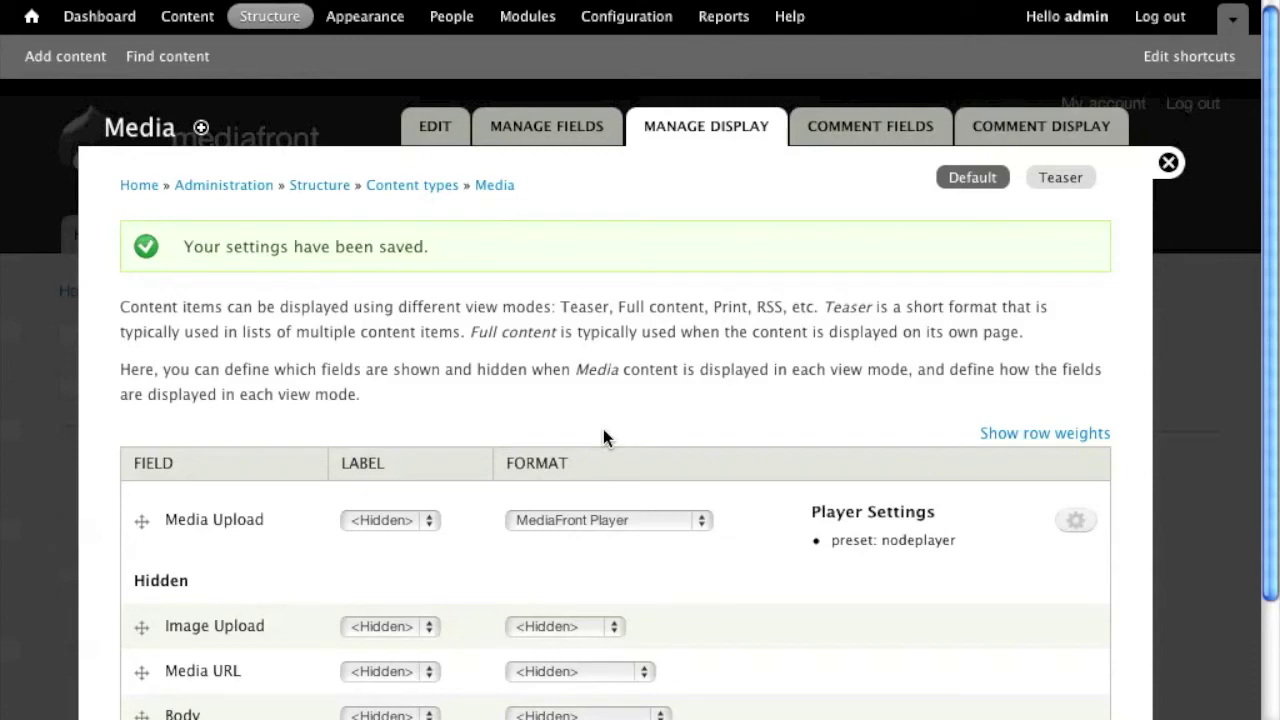
Open the Media Upload field's settings, try None as its MediaFront field type, and set it back to Media.
{"action": "left_click", "coordinate": [568, 136]}
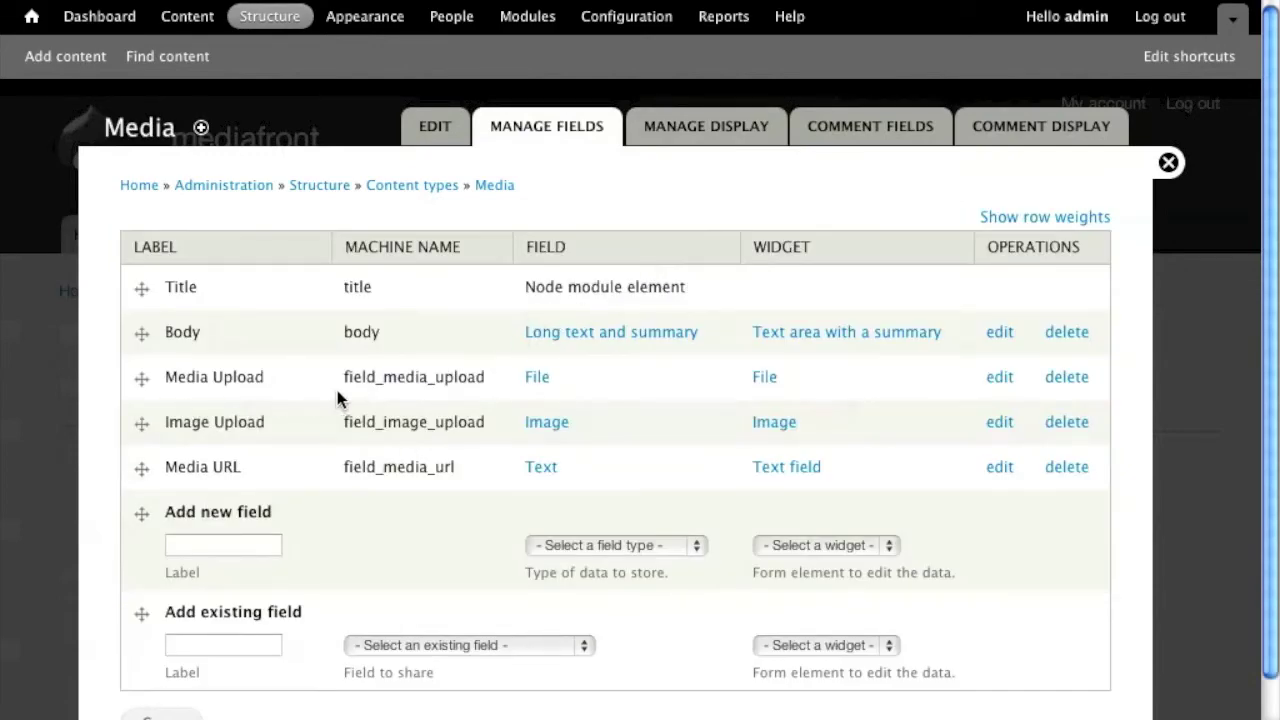
{"action": "left_click", "coordinate": [1000, 380]}
{"action": "scroll", "coordinate": [542, 386], "scroll_direction": "down", "scroll_amount": 8}
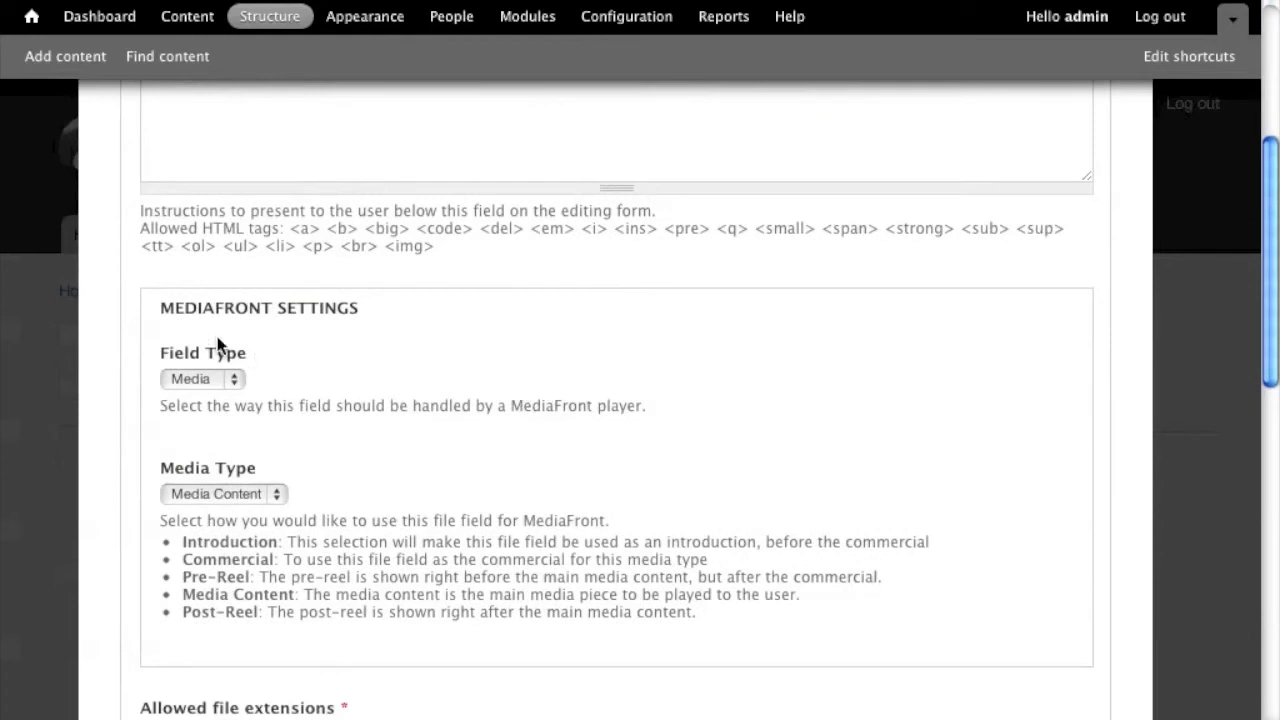
{"action": "left_click", "coordinate": [205, 378]}
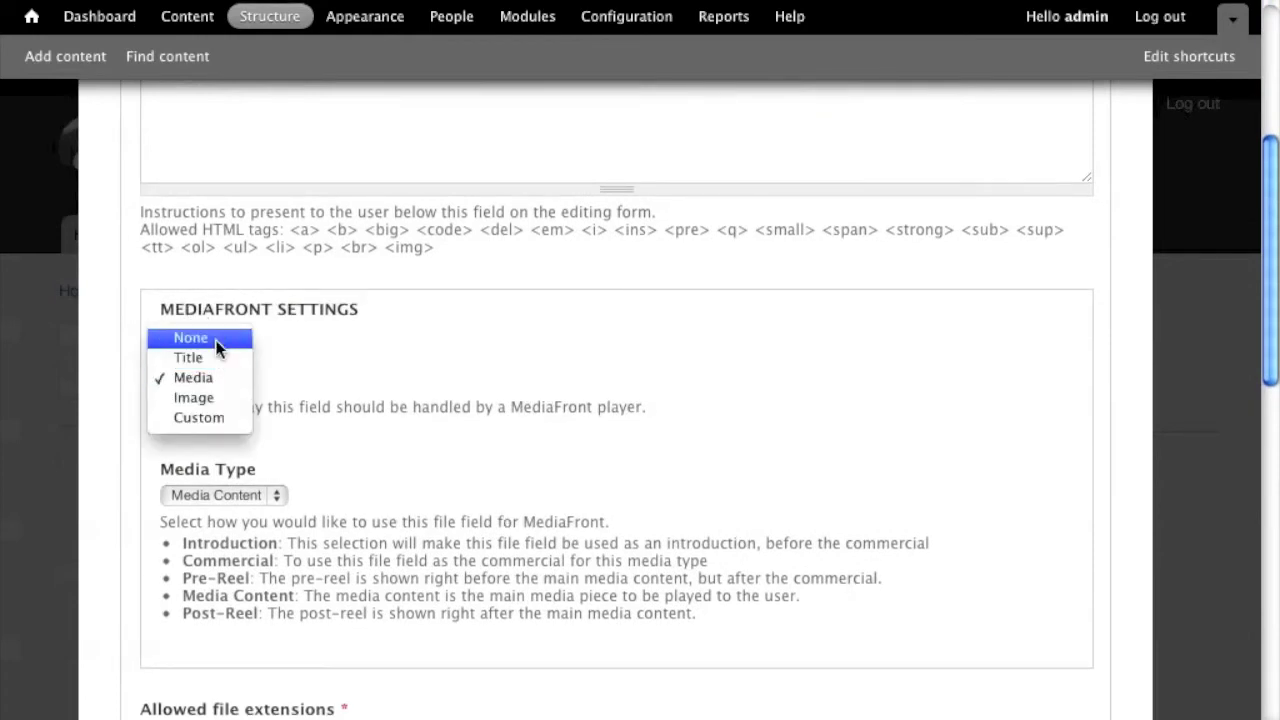
{"action": "left_click", "coordinate": [215, 336]}
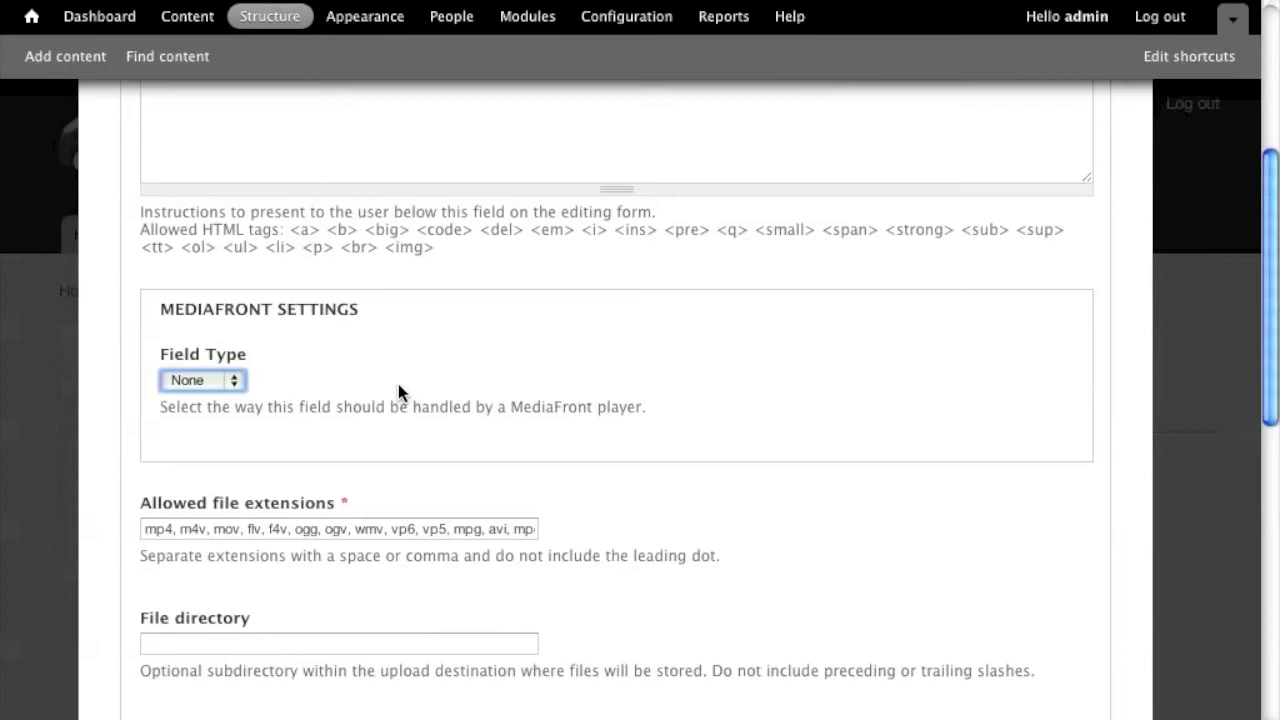
{"action": "left_click", "coordinate": [224, 382]}
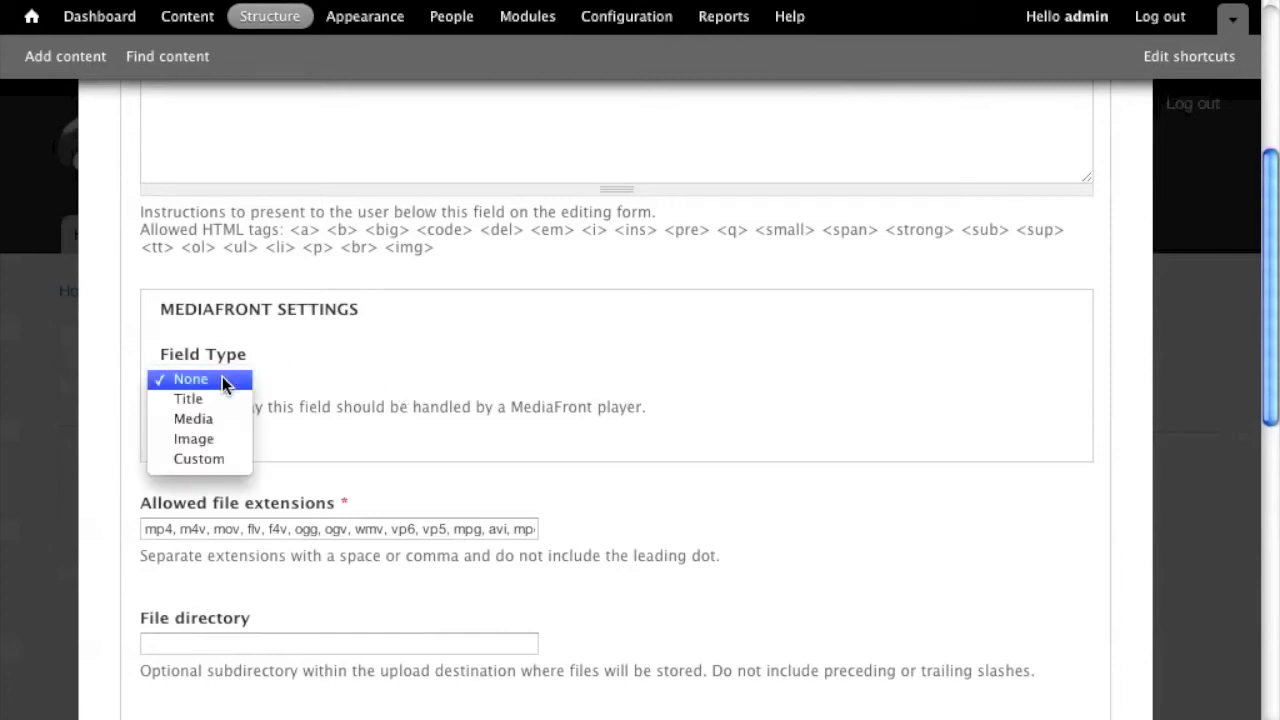
{"action": "left_click", "coordinate": [222, 416]}
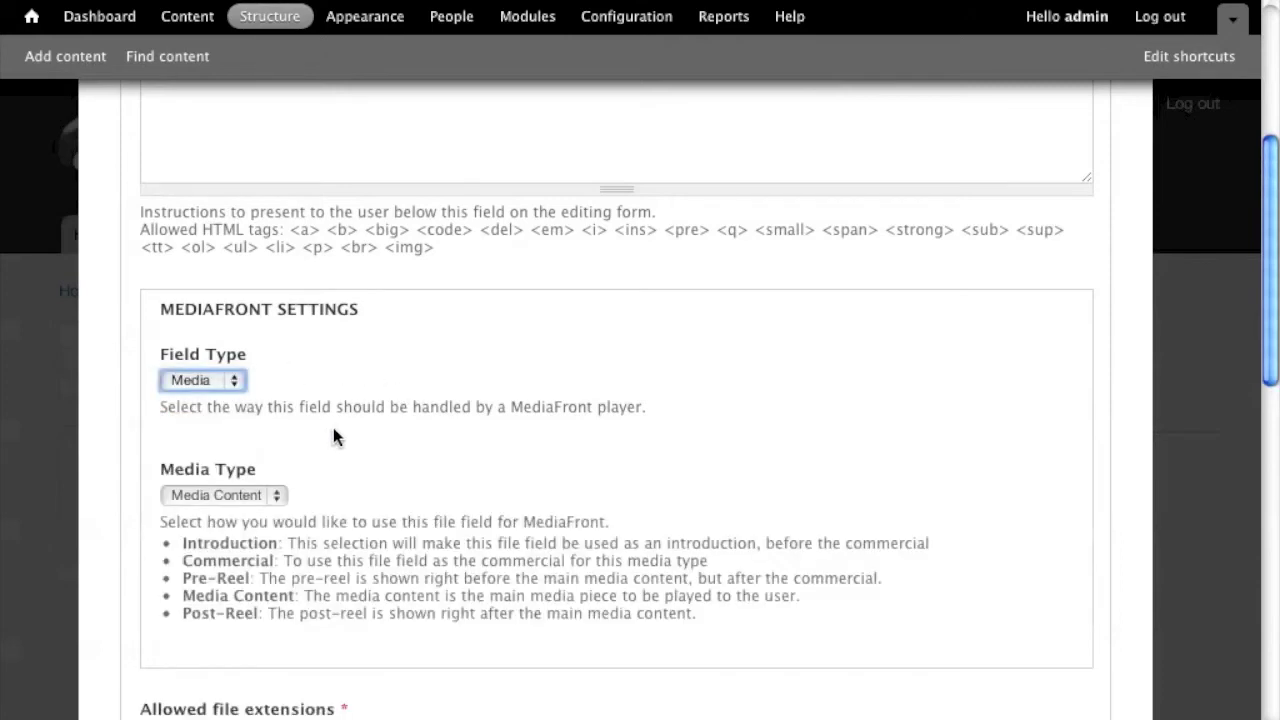
Keep Media Content as the Media Upload field's MediaFront media type and save the field settings.
{"action": "left_click", "coordinate": [219, 495]}
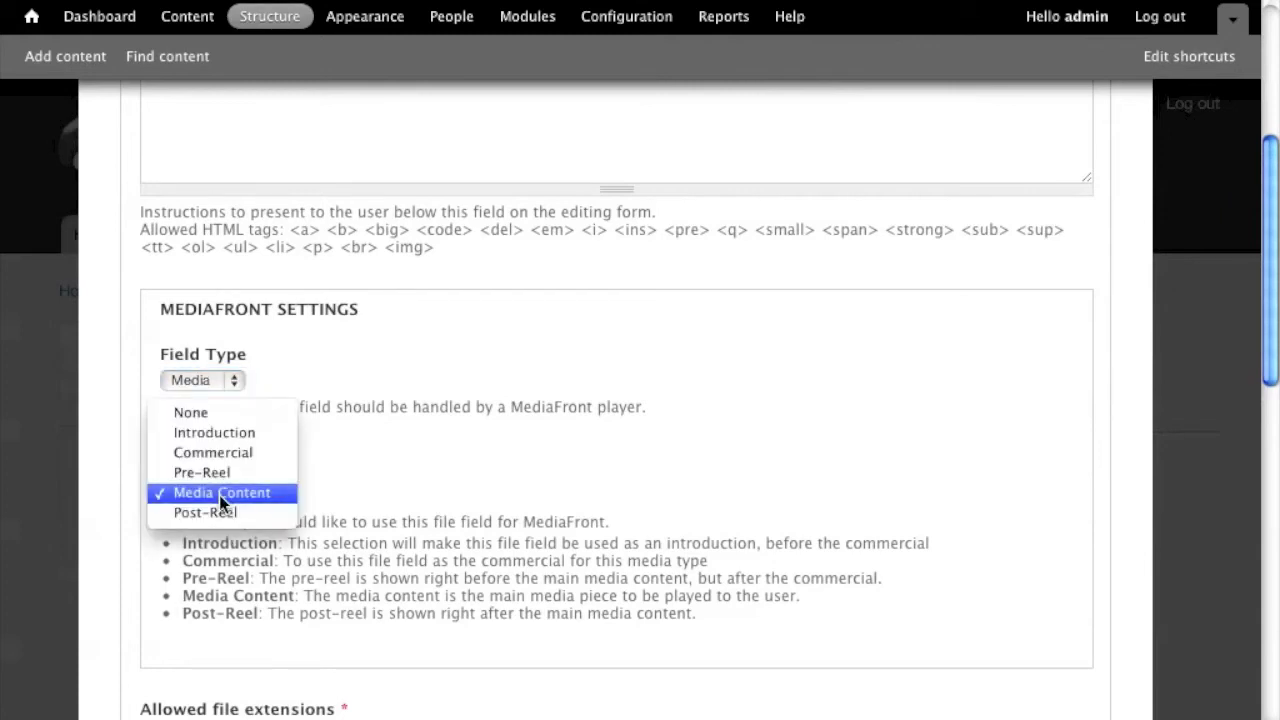
{"action": "left_click", "coordinate": [219, 495]}
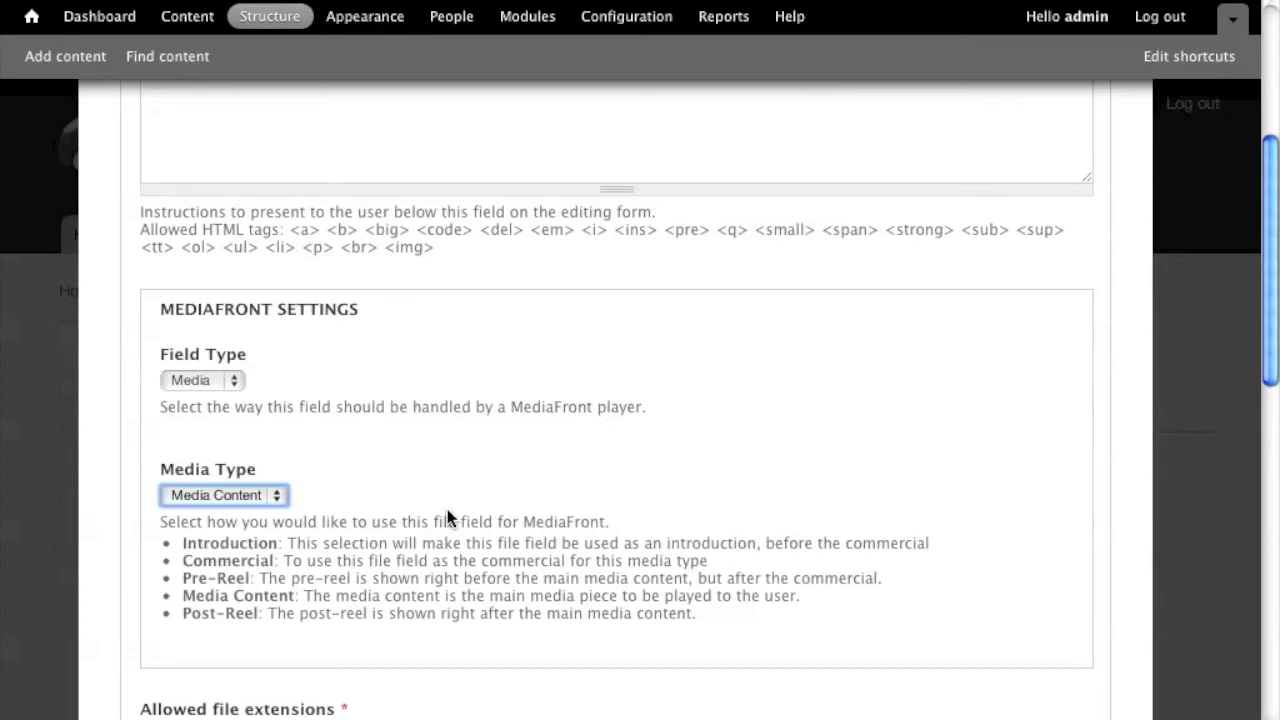
{"action": "scroll", "coordinate": [250, 555], "scroll_direction": "down", "scroll_amount": 5}
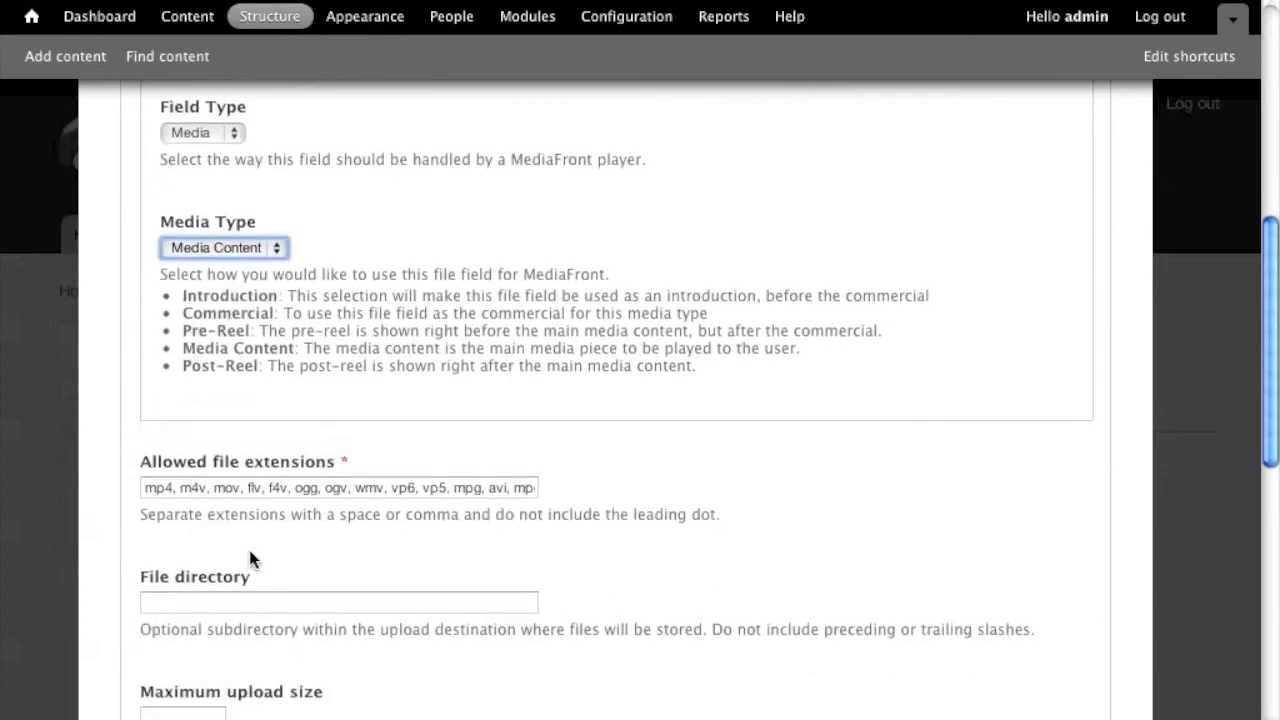
{"action": "scroll", "coordinate": [250, 560], "scroll_direction": "down", "scroll_amount": 12}
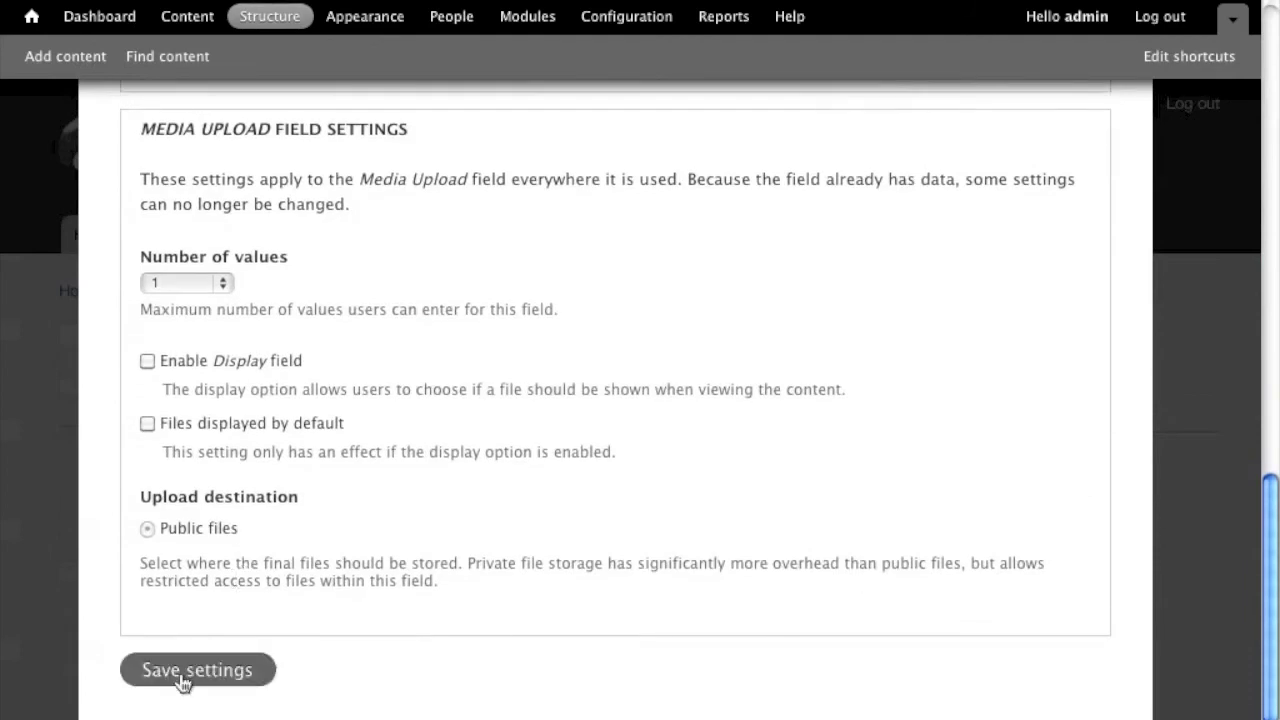
{"action": "left_click", "coordinate": [183, 680]}
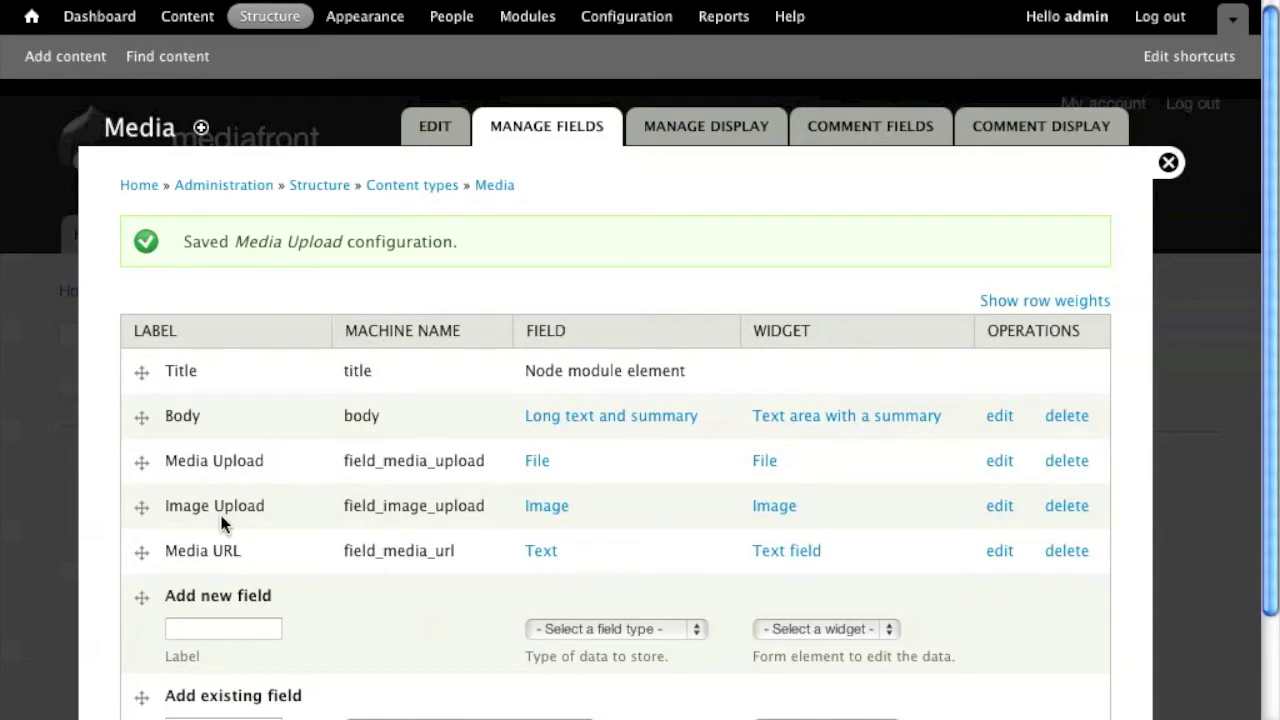
Check the MediaFront settings of the Media type's Image Upload field and save the field settings.
{"action": "left_click", "coordinate": [999, 506]}
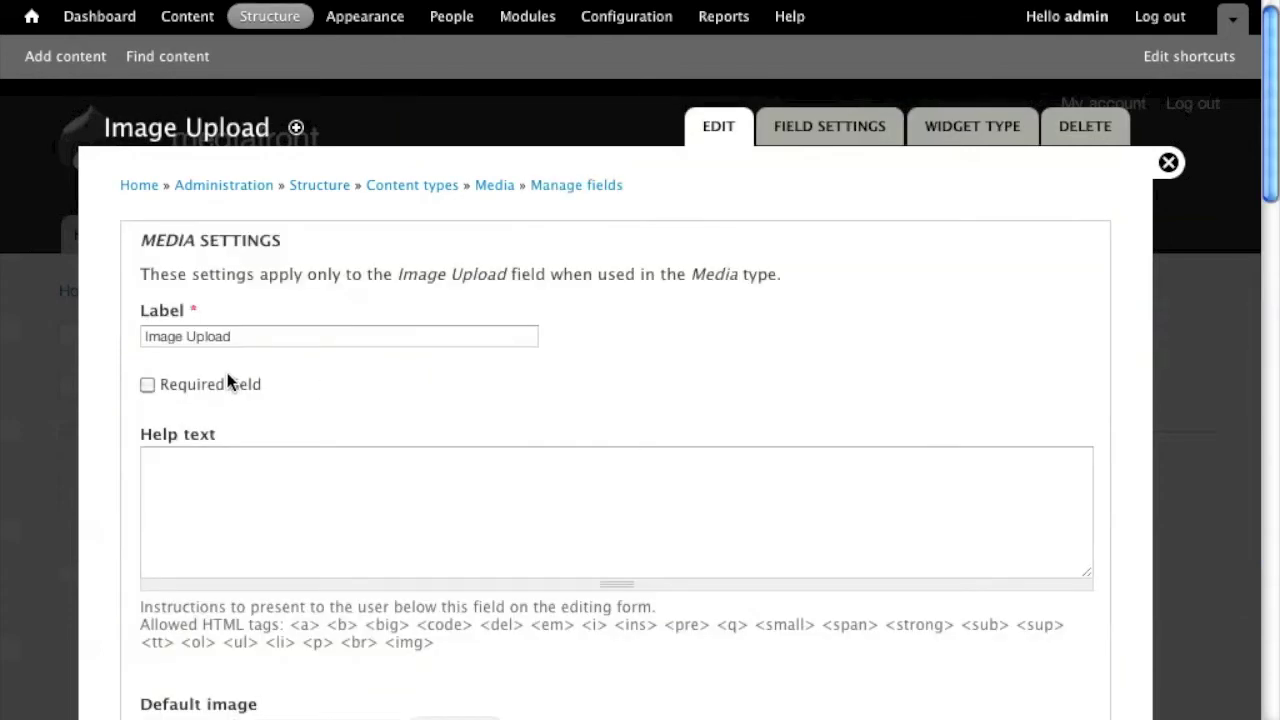
{"action": "scroll", "coordinate": [228, 380], "scroll_direction": "down", "scroll_amount": 10}
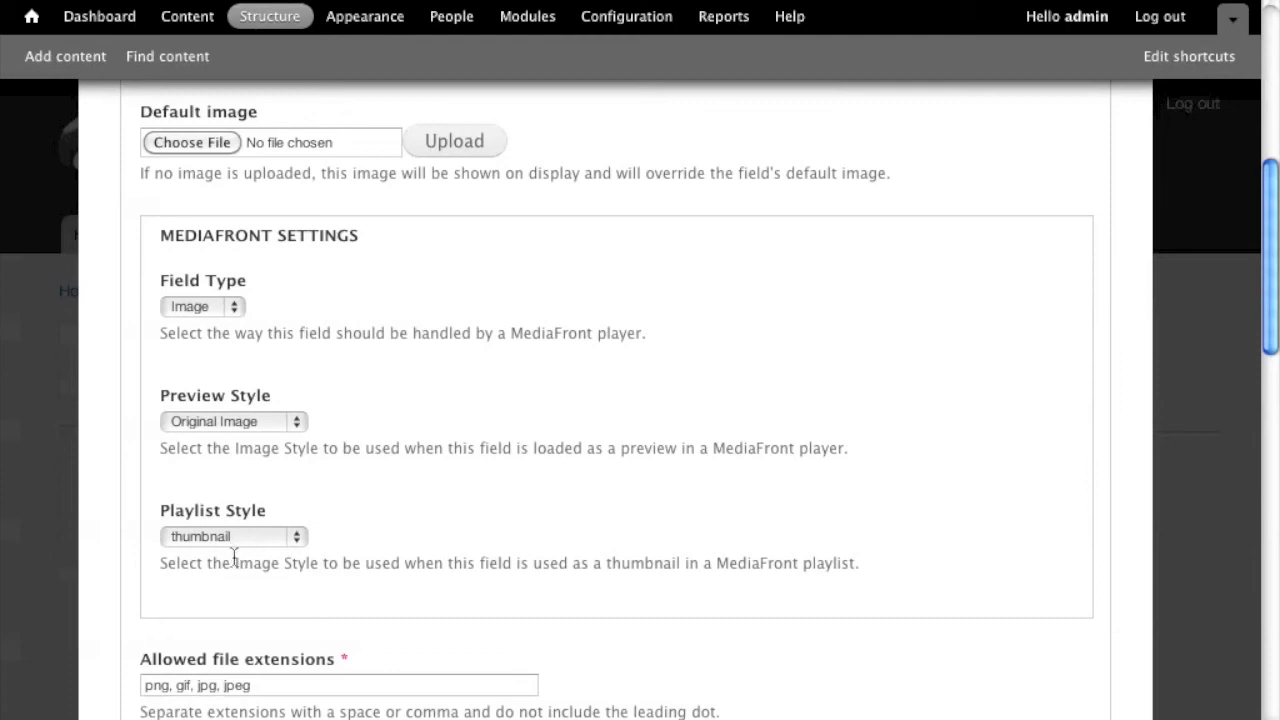
{"action": "scroll", "coordinate": [138, 560], "scroll_direction": "down", "scroll_amount": 10}
{"action": "scroll", "coordinate": [138, 558], "scroll_direction": "down", "scroll_amount": 10}
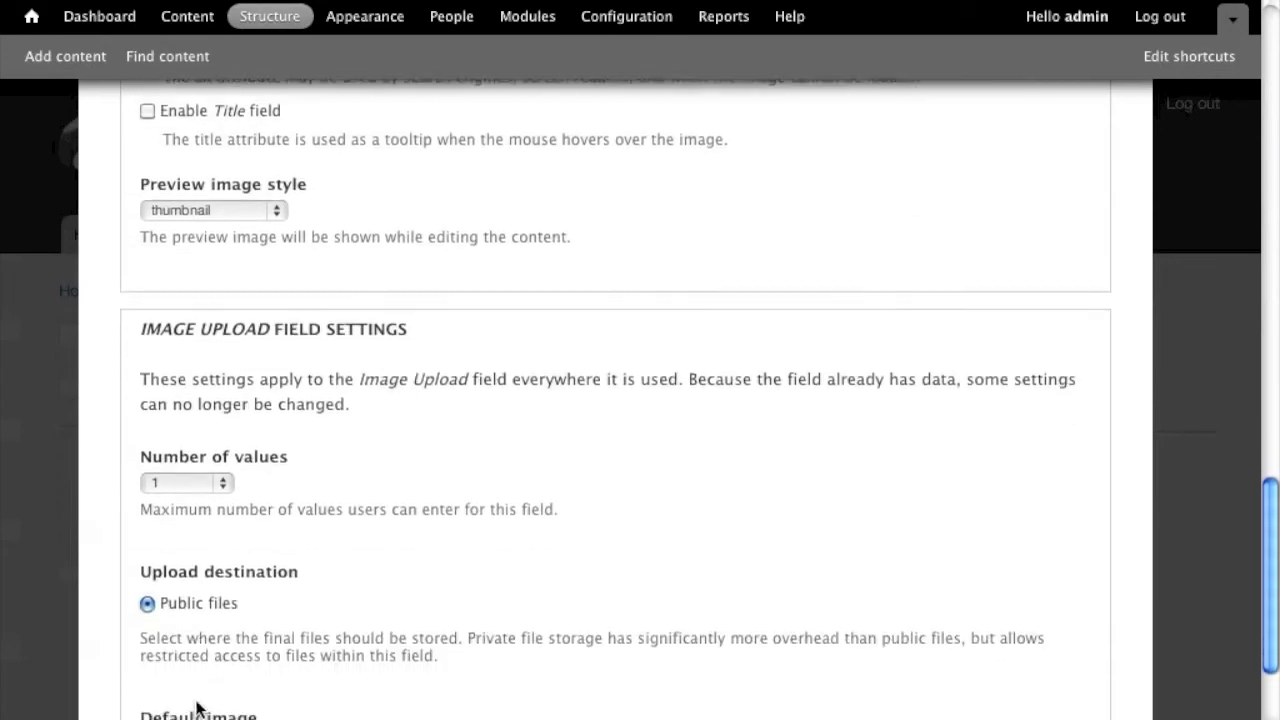
{"action": "left_click", "coordinate": [192, 672]}
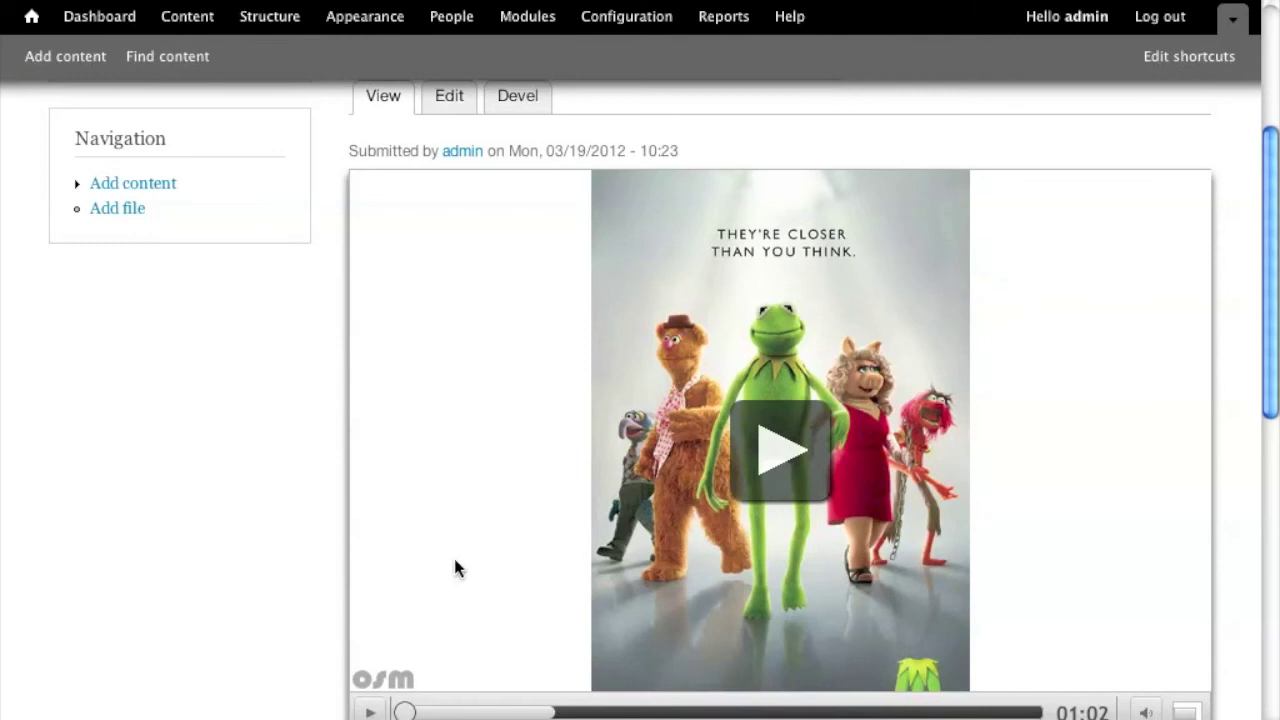
Test the player on The Muppets page by playing and pausing its video, and return to the site's front page.
{"action": "left_click", "coordinate": [790, 483]}
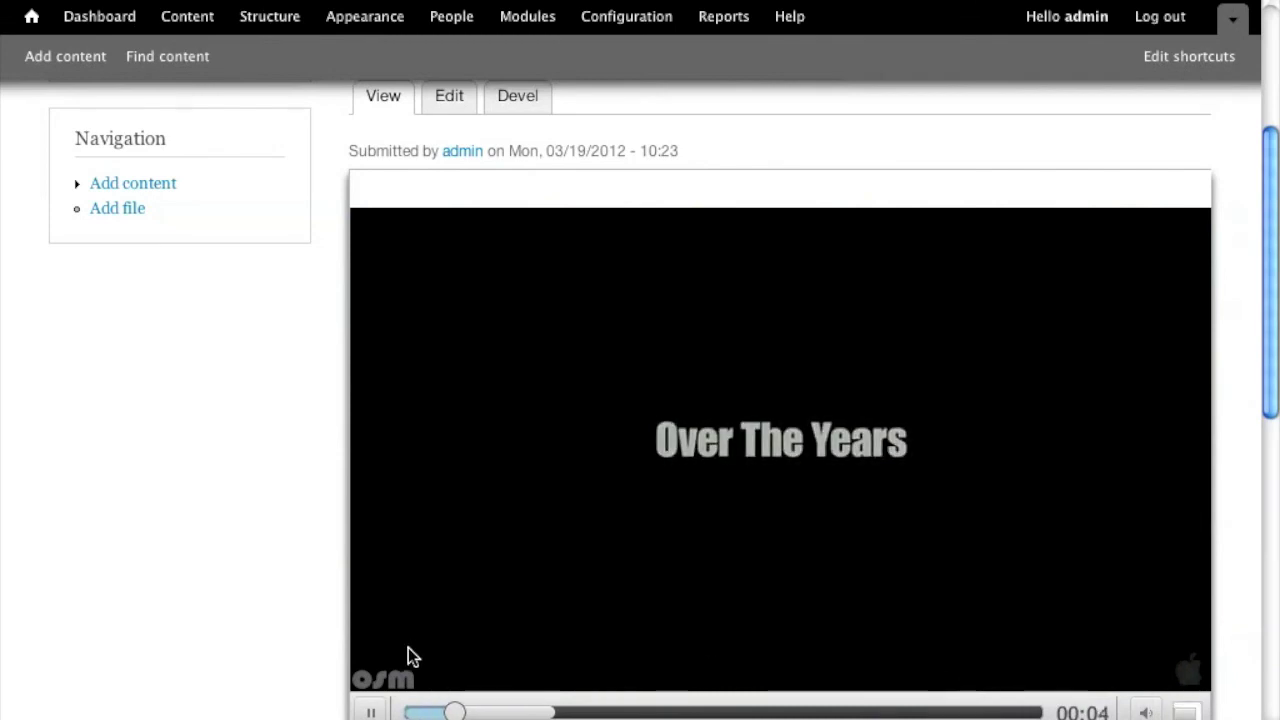
{"action": "left_click", "coordinate": [380, 711]}
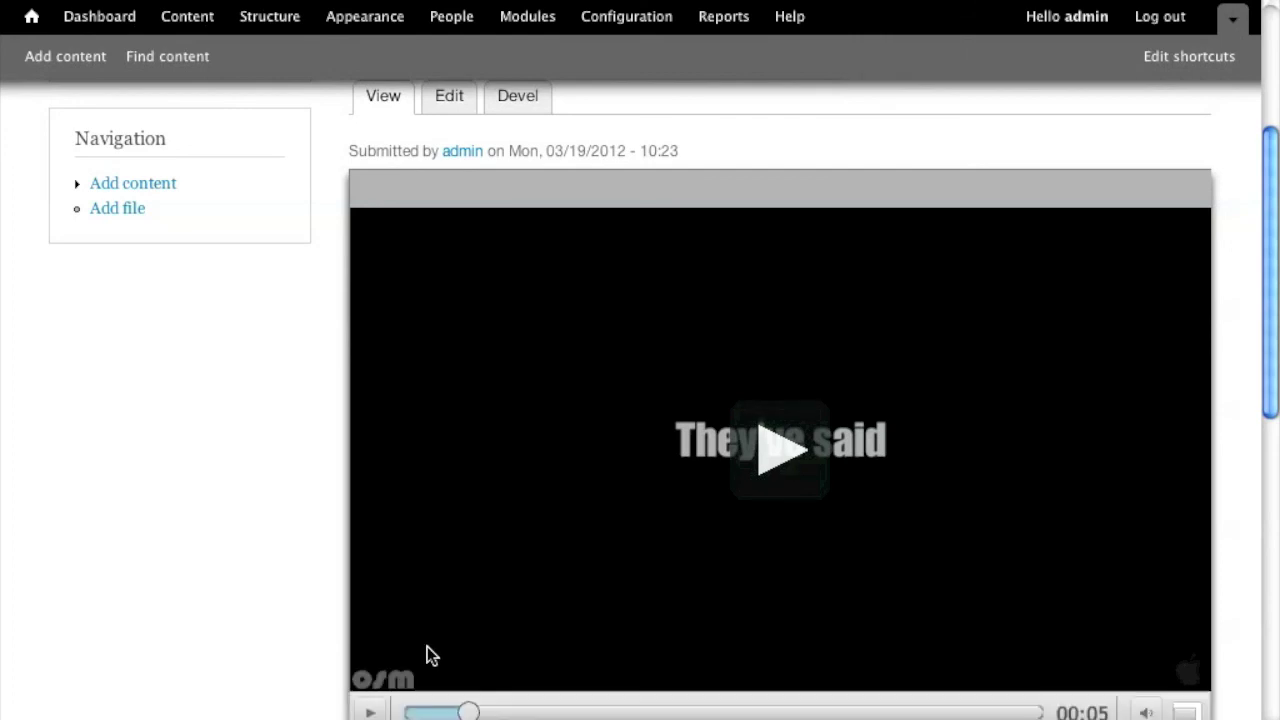
{"action": "scroll", "coordinate": [291, 500], "scroll_direction": "up", "scroll_amount": 3}
{"action": "scroll", "coordinate": [309, 194], "scroll_direction": "down", "scroll_amount": 4}
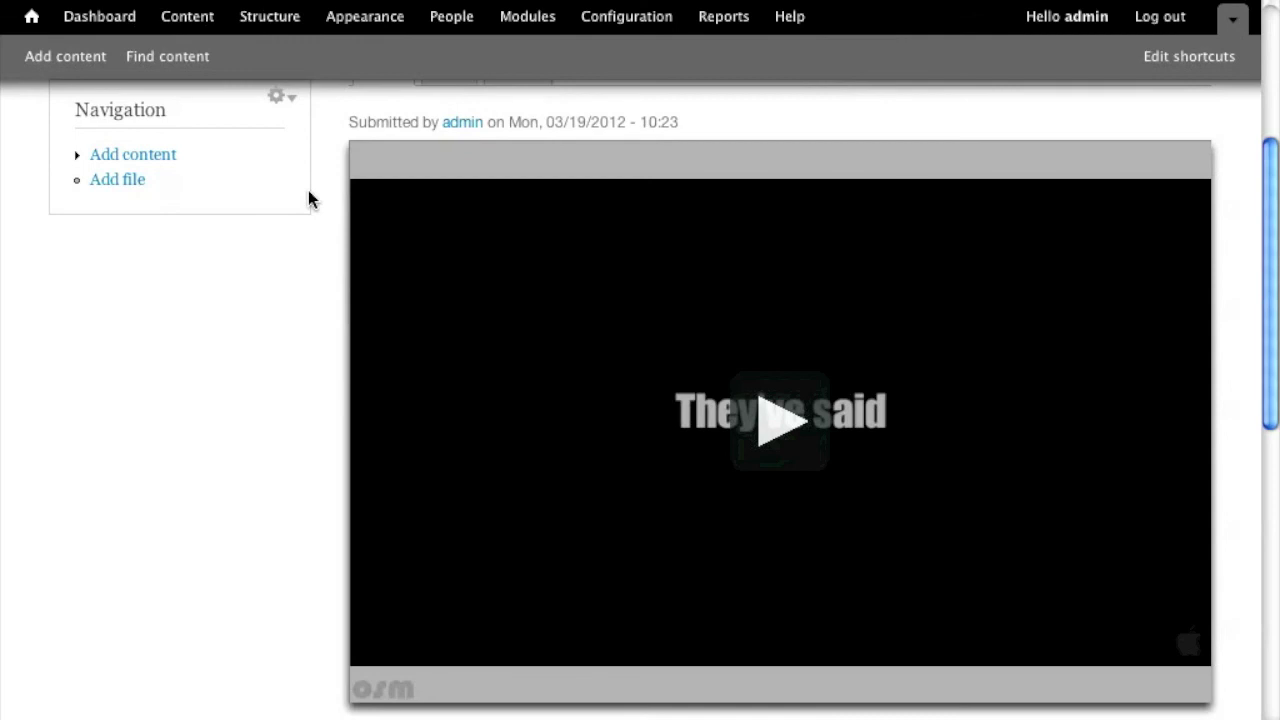
{"action": "scroll", "coordinate": [308, 200], "scroll_direction": "up", "scroll_amount": 5}
{"action": "left_click", "coordinate": [248, 137]}
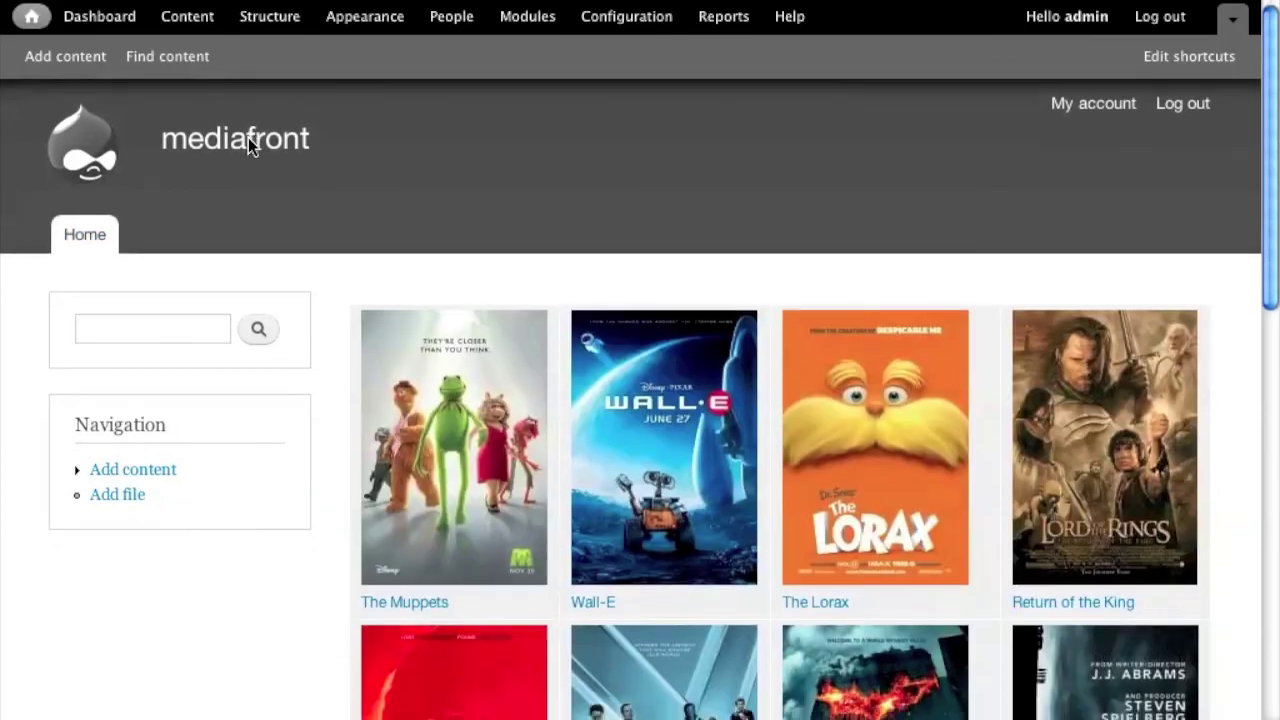